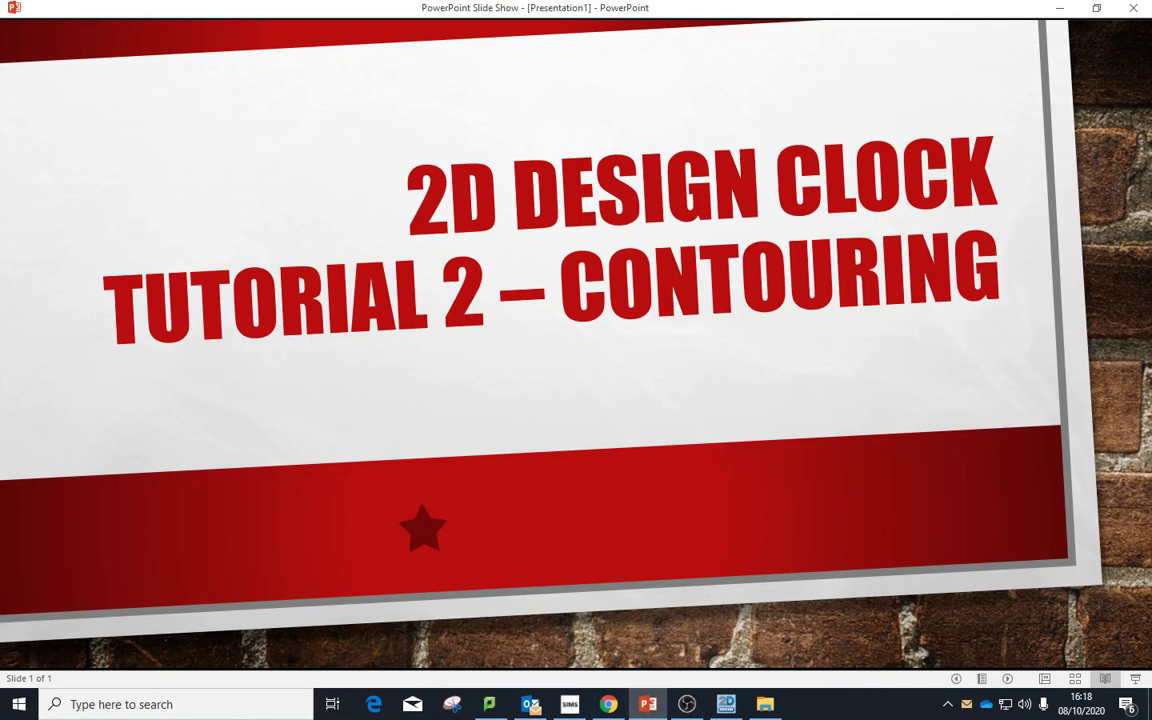
Step: Minimise the PowerPoint contouring tutorial slide to show the 2D Design clock drawing
click(1063, 10)
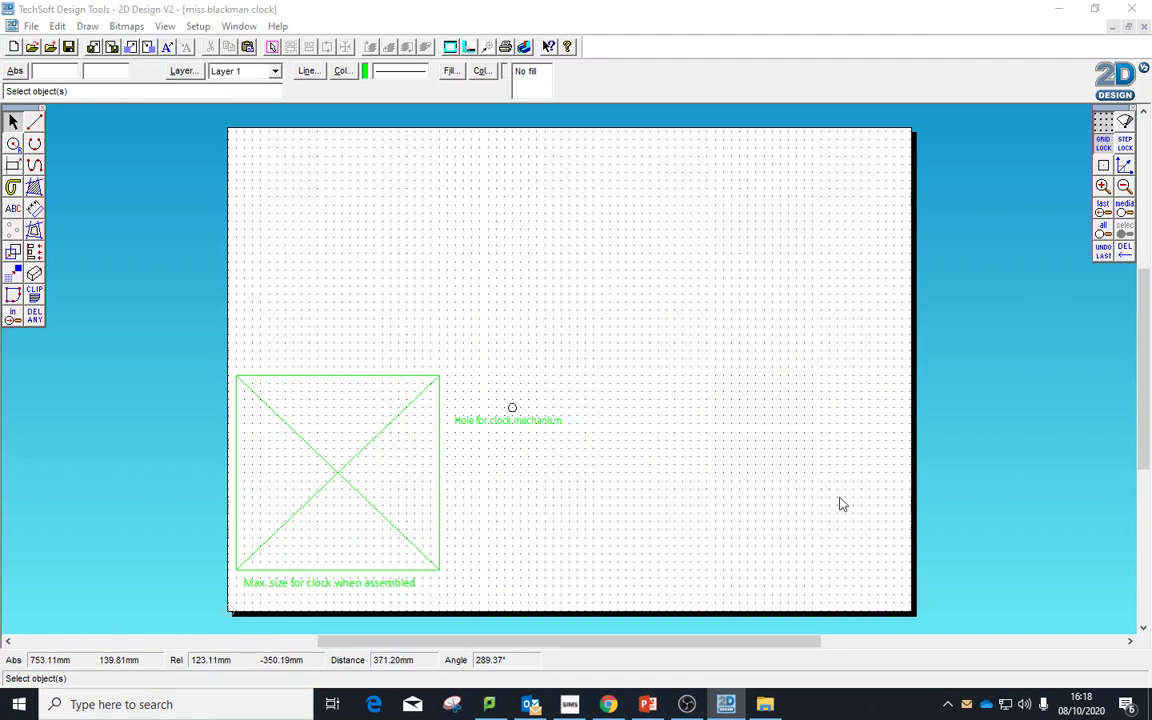
Step: Bring the Chrome 'butterfly' image results to the front and browse through the photos
click(618, 699)
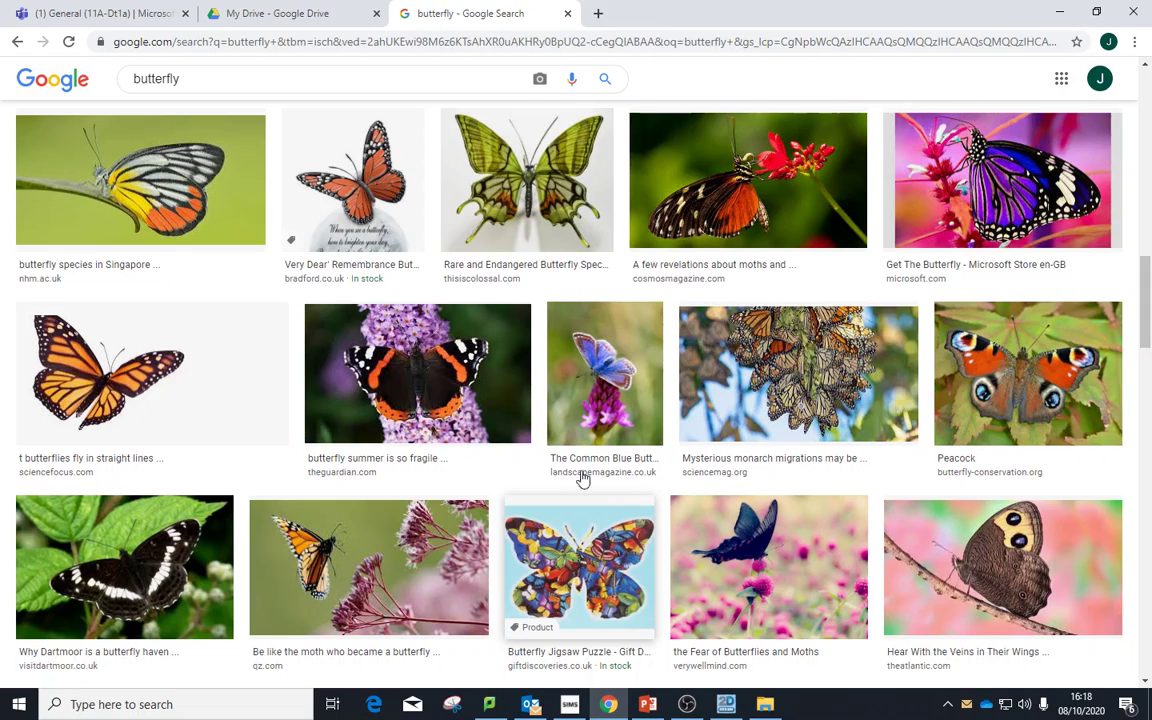
scroll(579, 577, up, 7)
scroll(579, 577, up, 6)
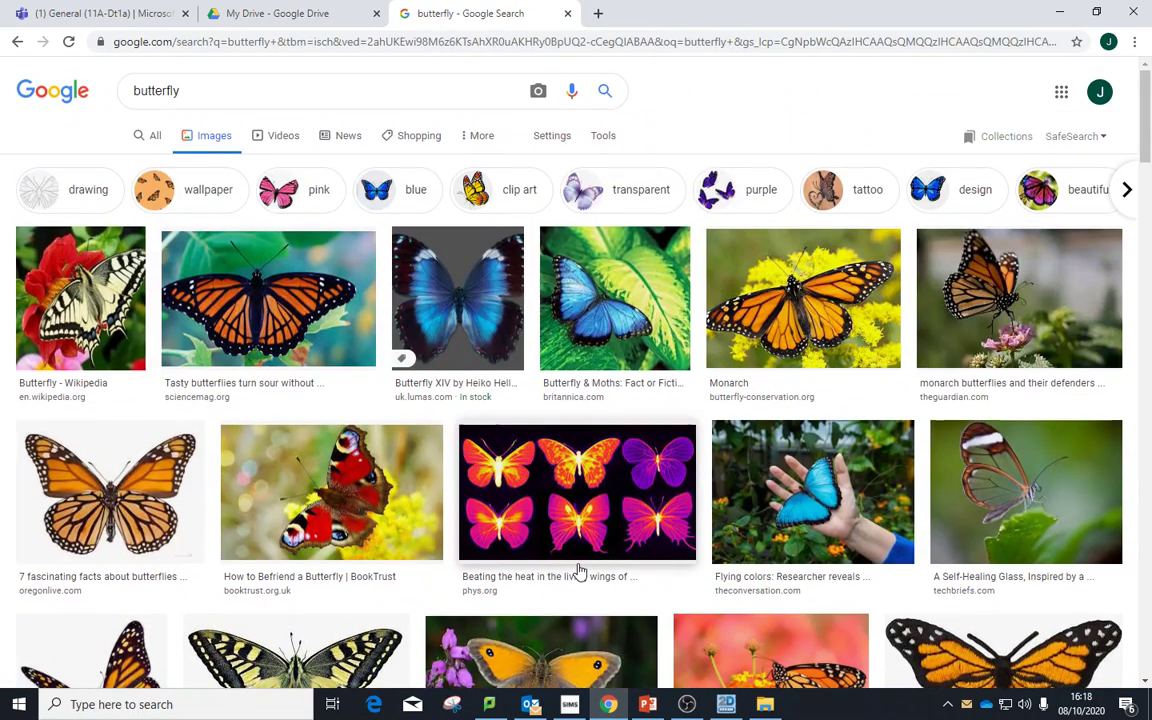
scroll(579, 570, down, 3)
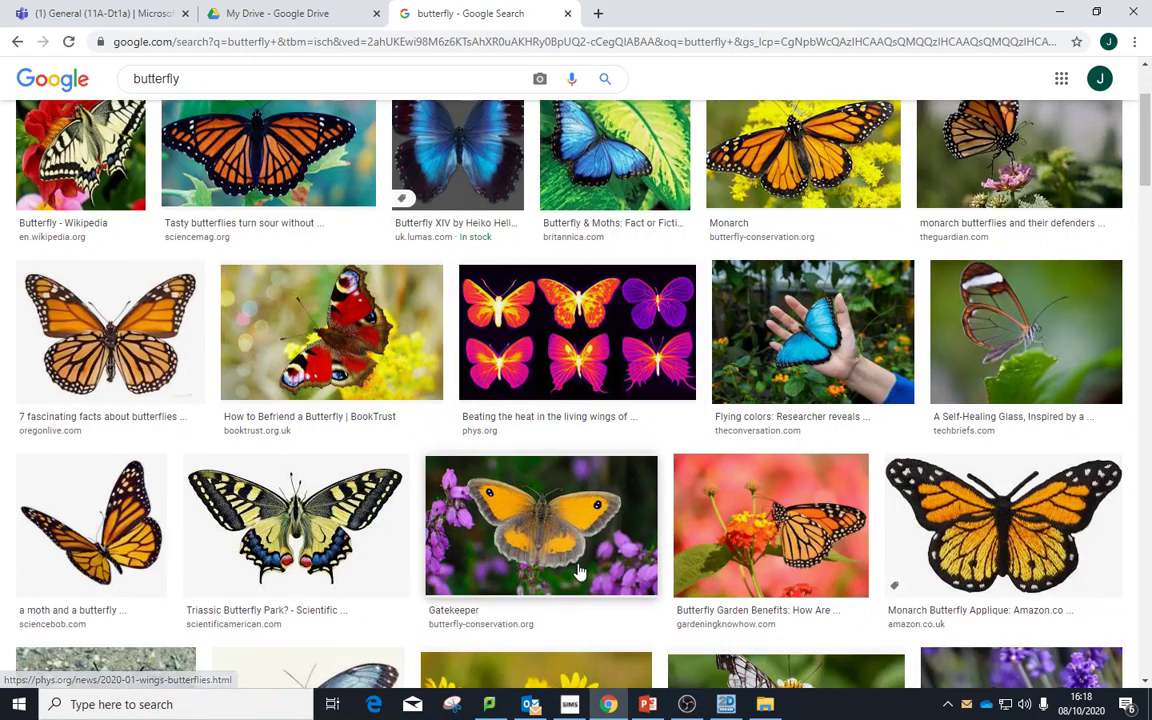
scroll(579, 570, down, 5)
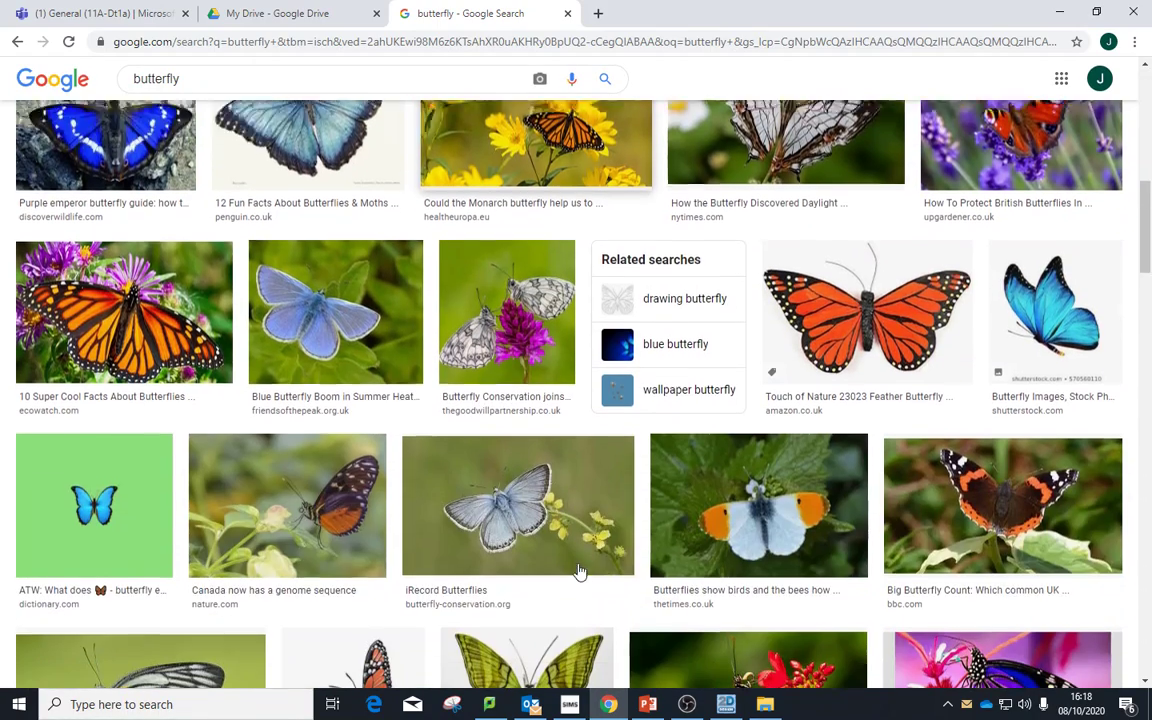
scroll(579, 571, down, 2)
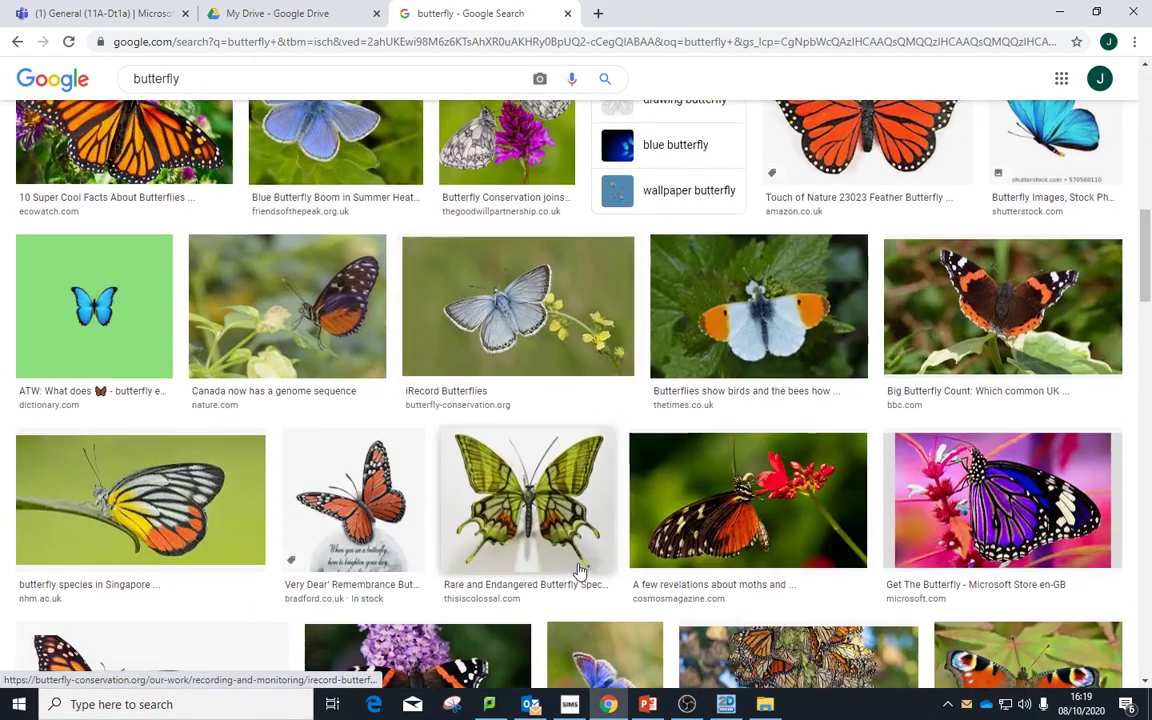
scroll(579, 571, down, 4)
scroll(579, 571, up, 7)
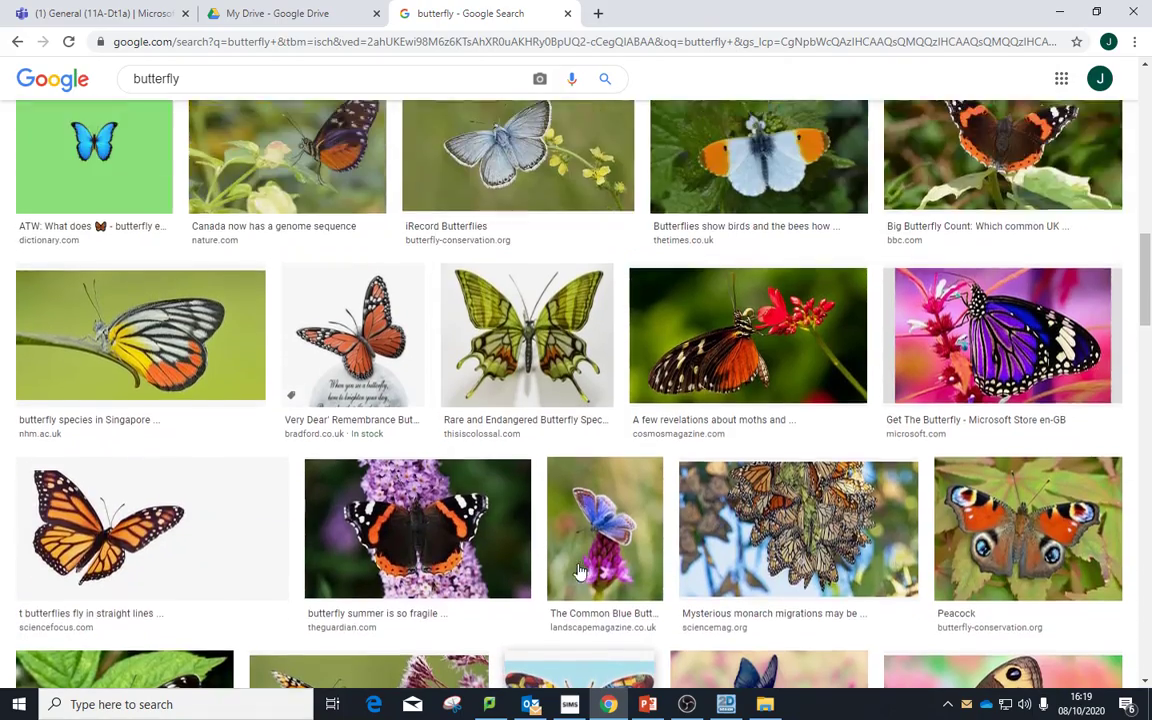
scroll(579, 571, up, 6)
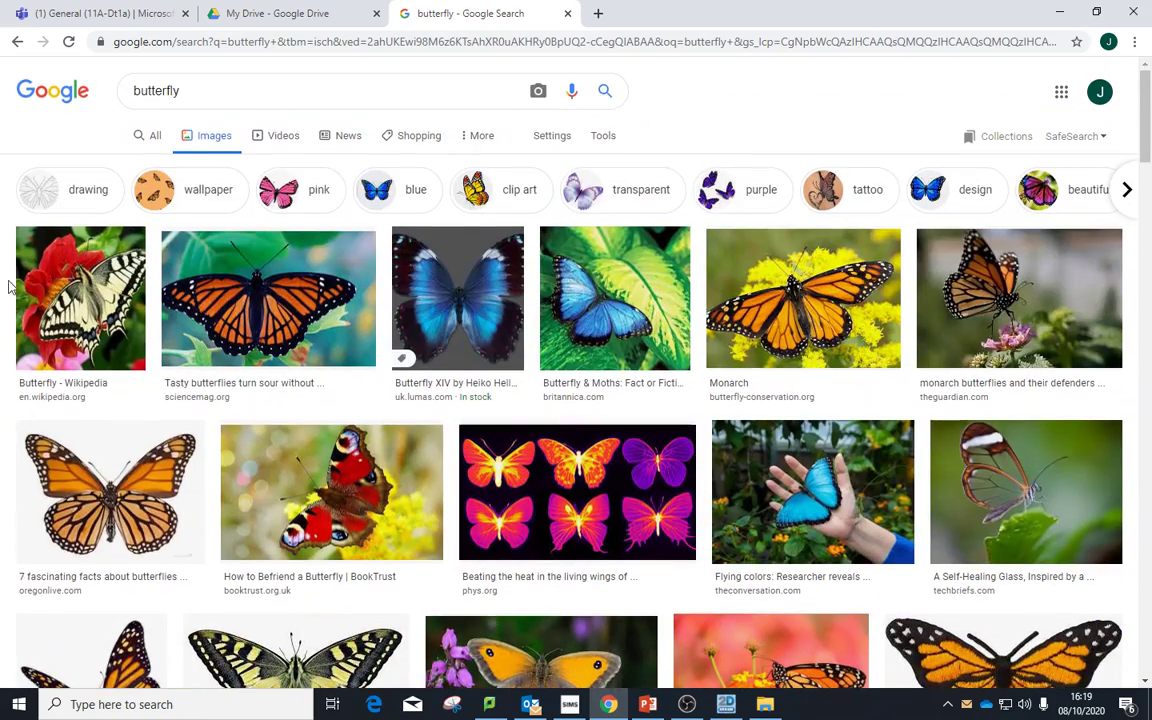
Step: Search for 'butterfly silhouette' and preview the 880 × 612 PinClipart black silhouette
click(220, 91)
text(sil)
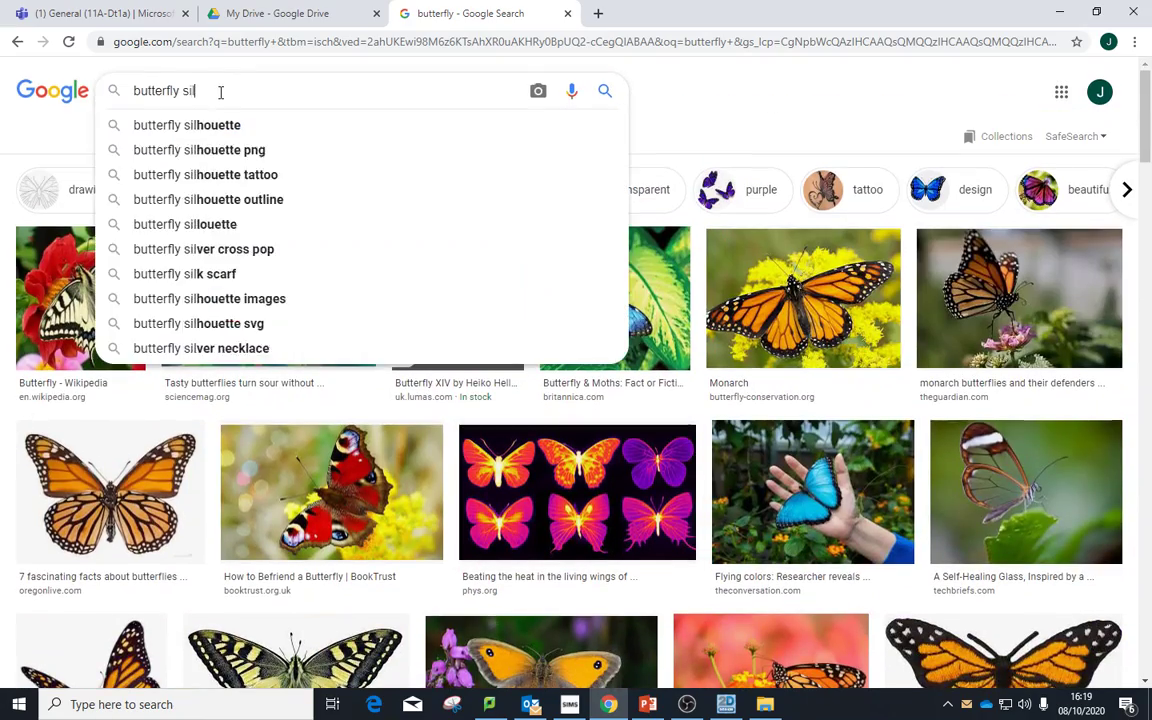
key(Down)
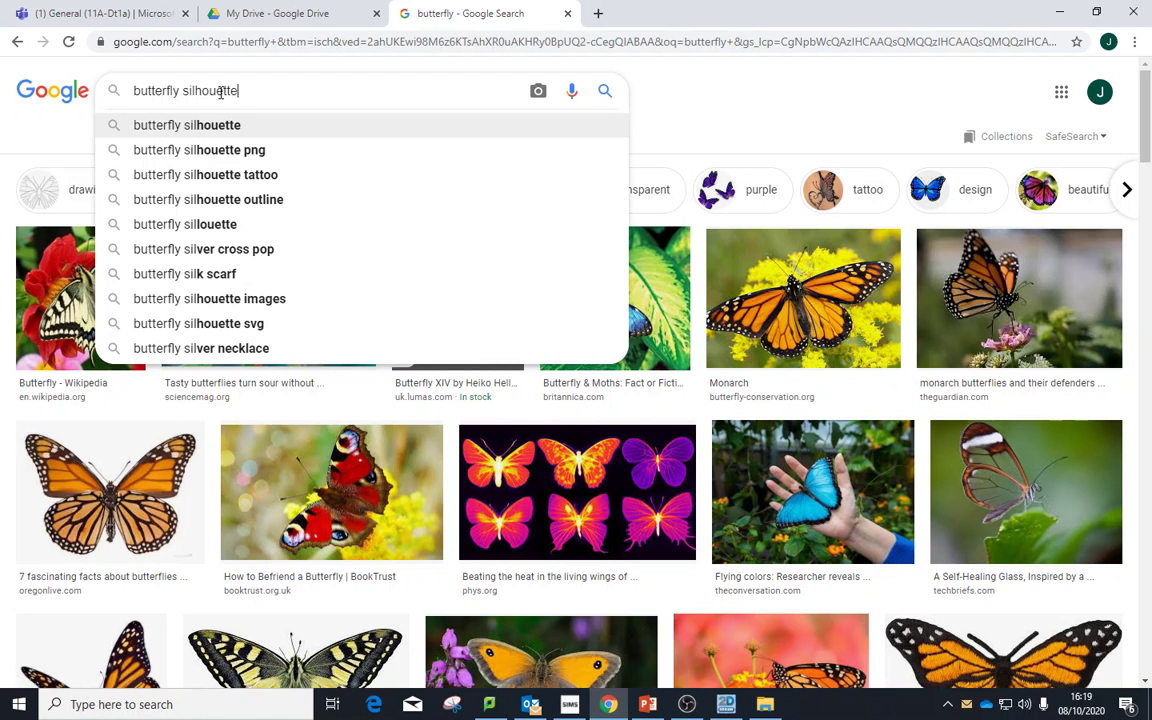
key(Return)
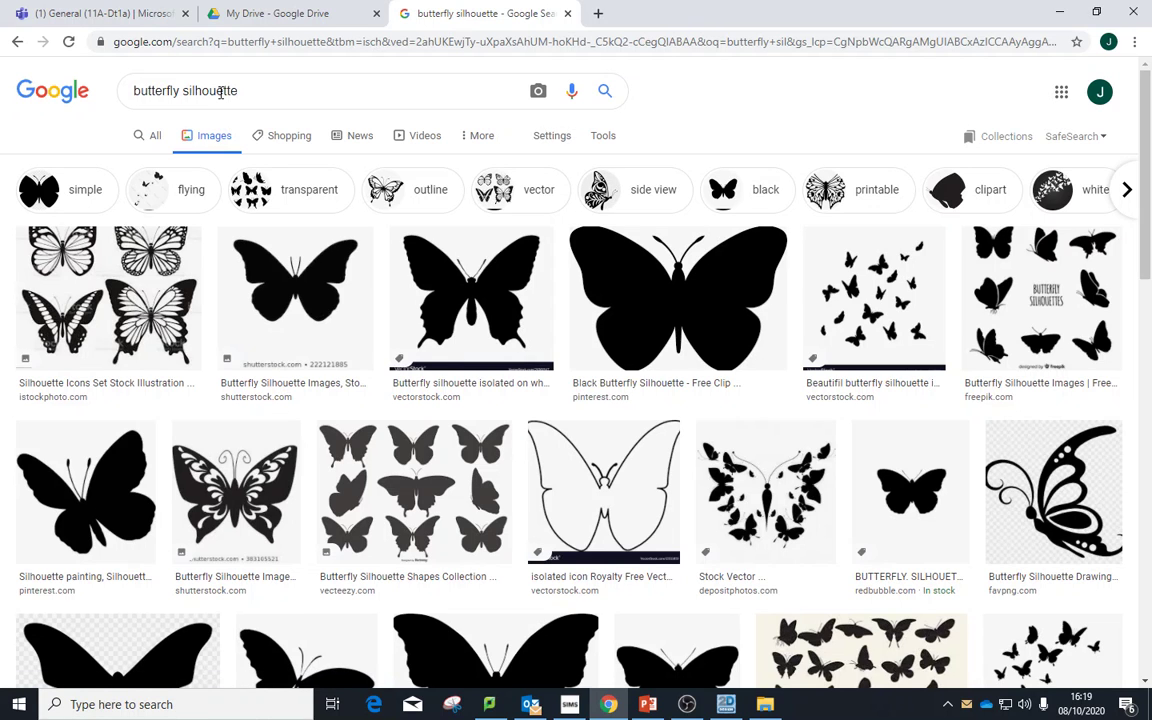
click(297, 295)
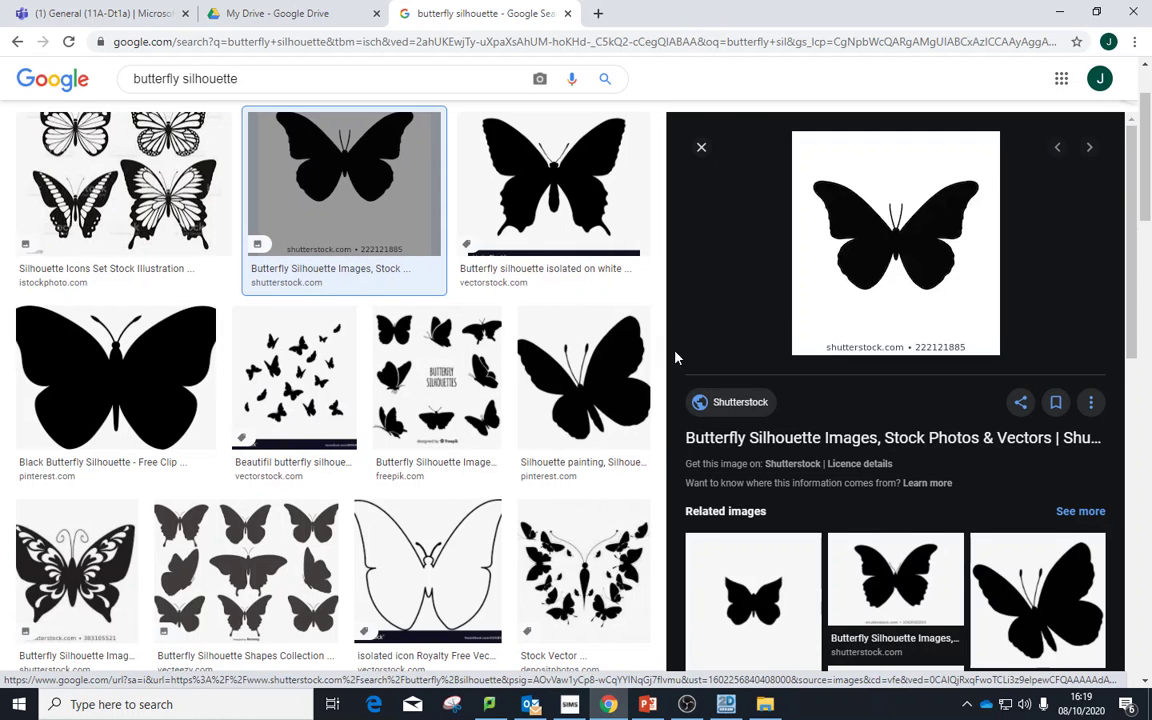
scroll(609, 435, down, 3)
Step: Preview the 260 × 280 Shutterstock butterfly silhouette and copy its image
click(402, 548)
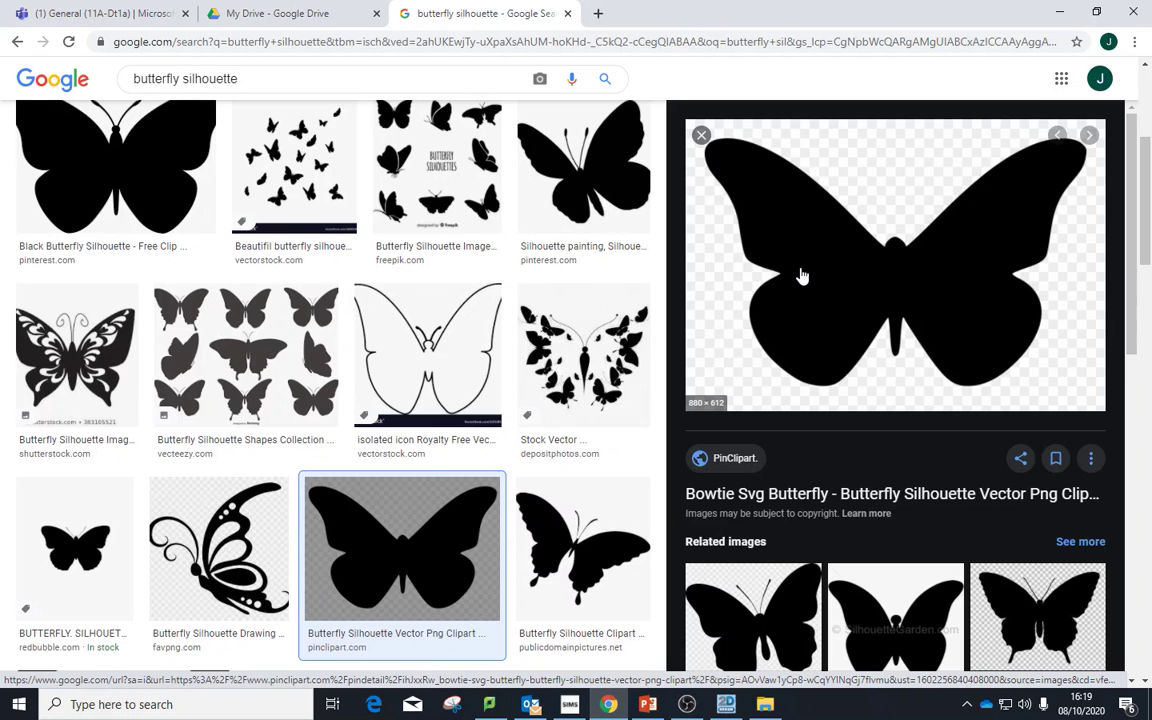
scroll(797, 278, up, 3)
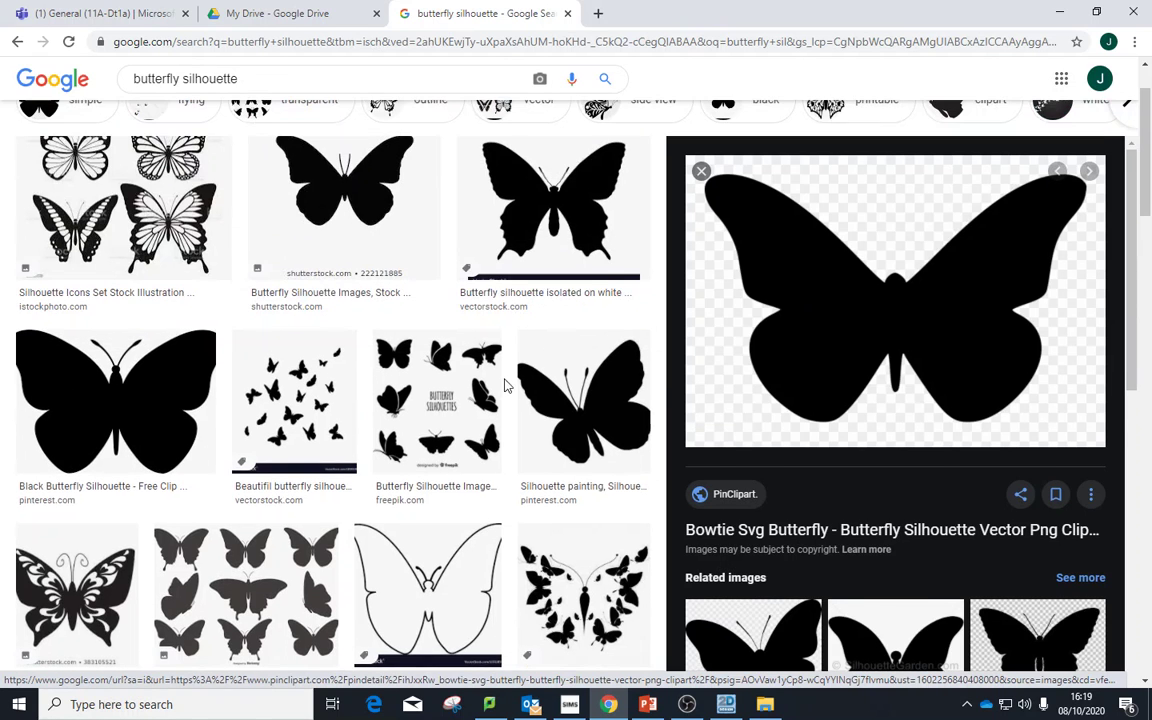
scroll(506, 380, up, 1)
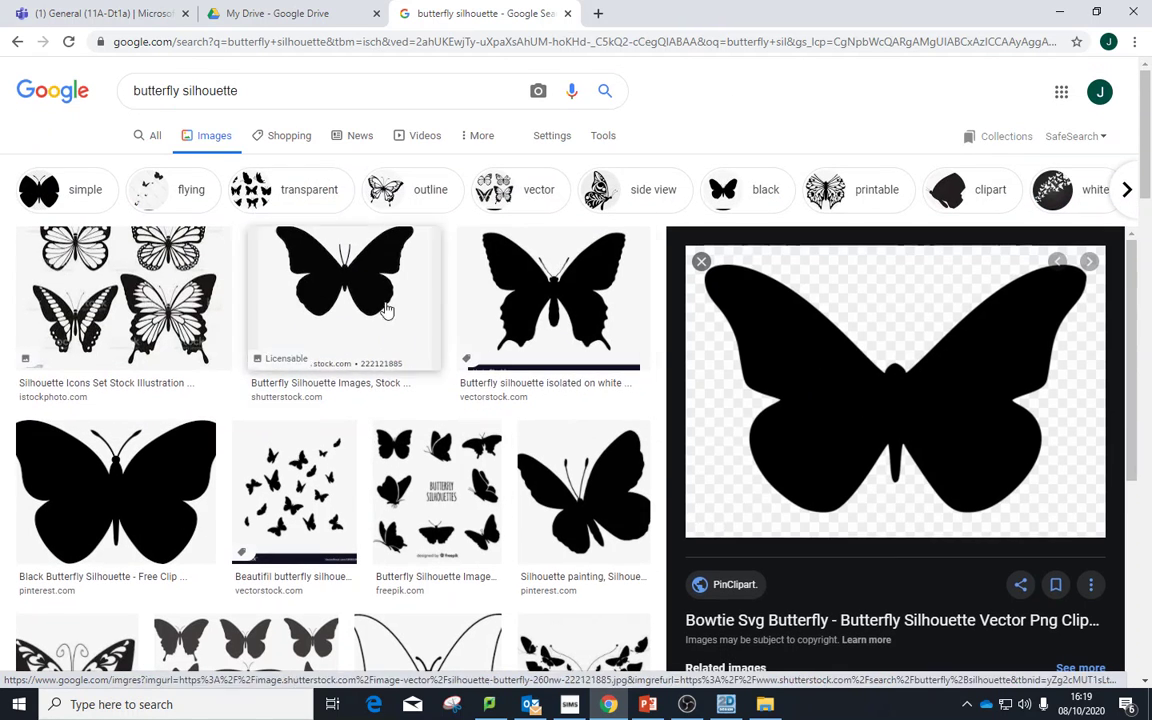
click(345, 290)
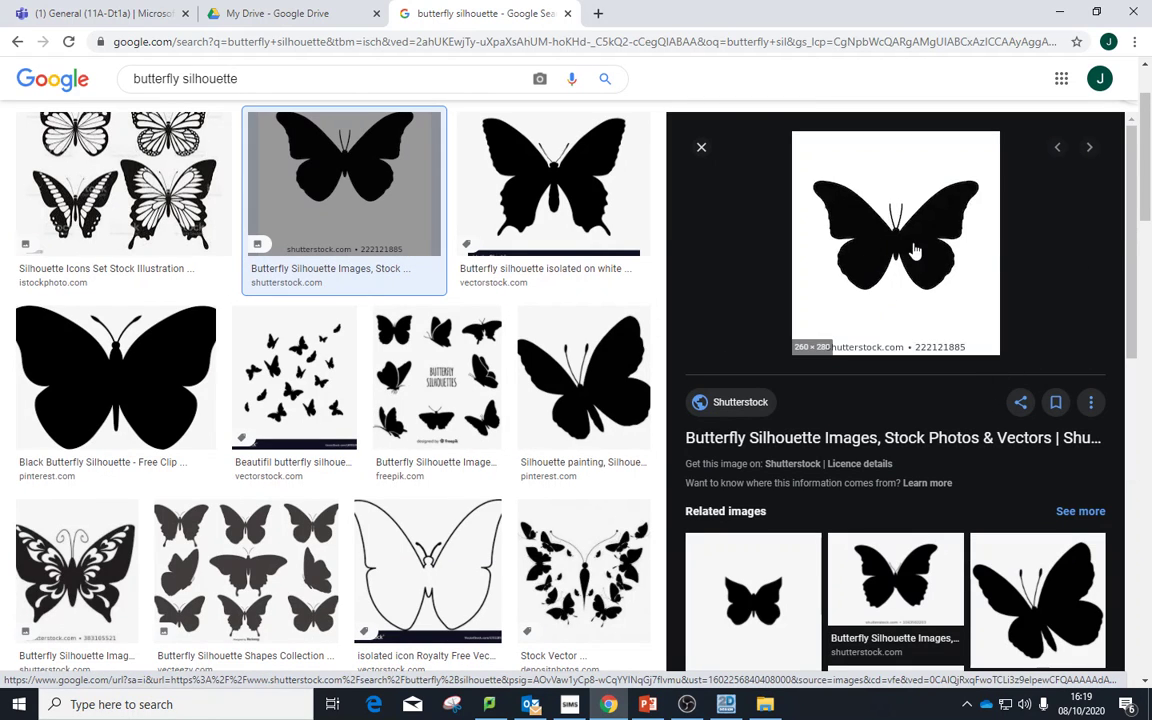
right_click(918, 298)
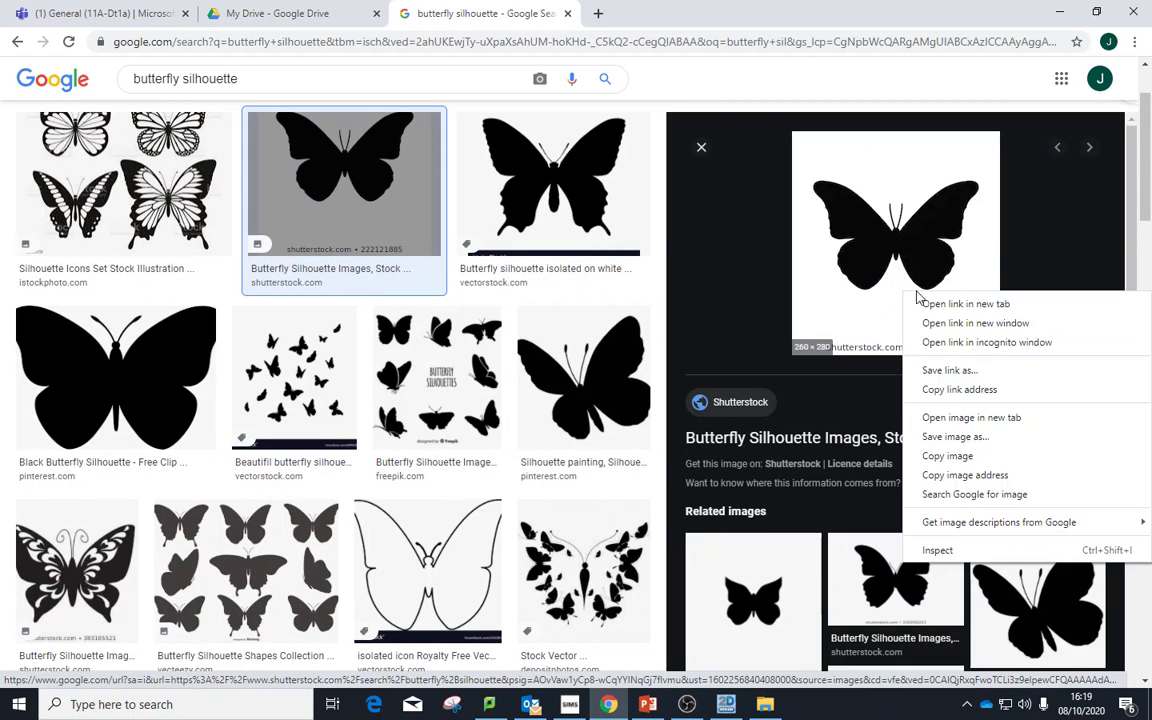
click(955, 452)
Step: Paste the butterfly silhouette into the clock drawing and enlarge it beside the mechanism hole
click(740, 706)
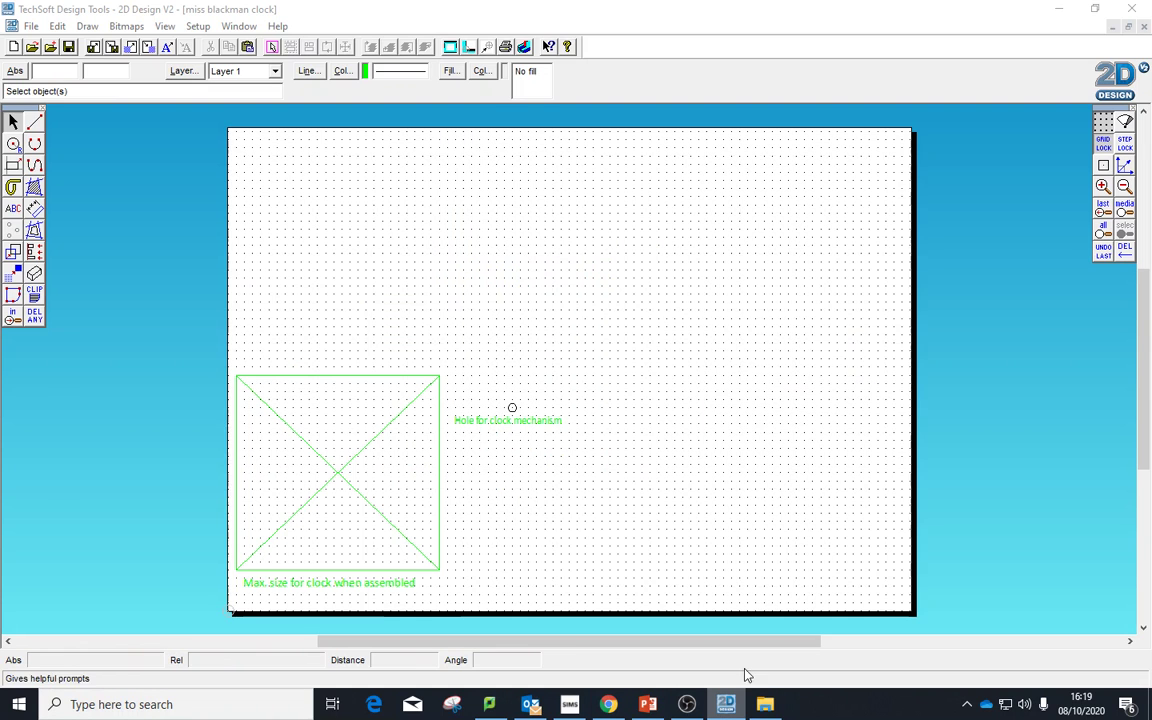
right_click(722, 314)
click(768, 354)
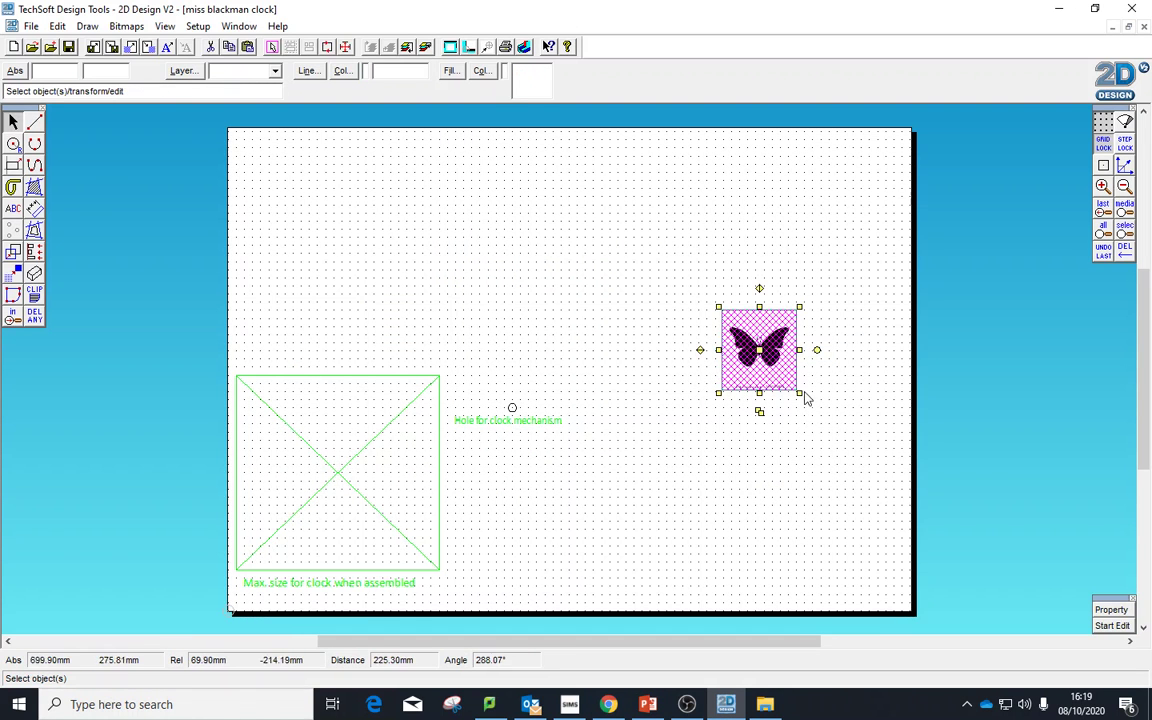
drag(717, 308, 566, 186)
drag(799, 392, 886, 474)
click(992, 496)
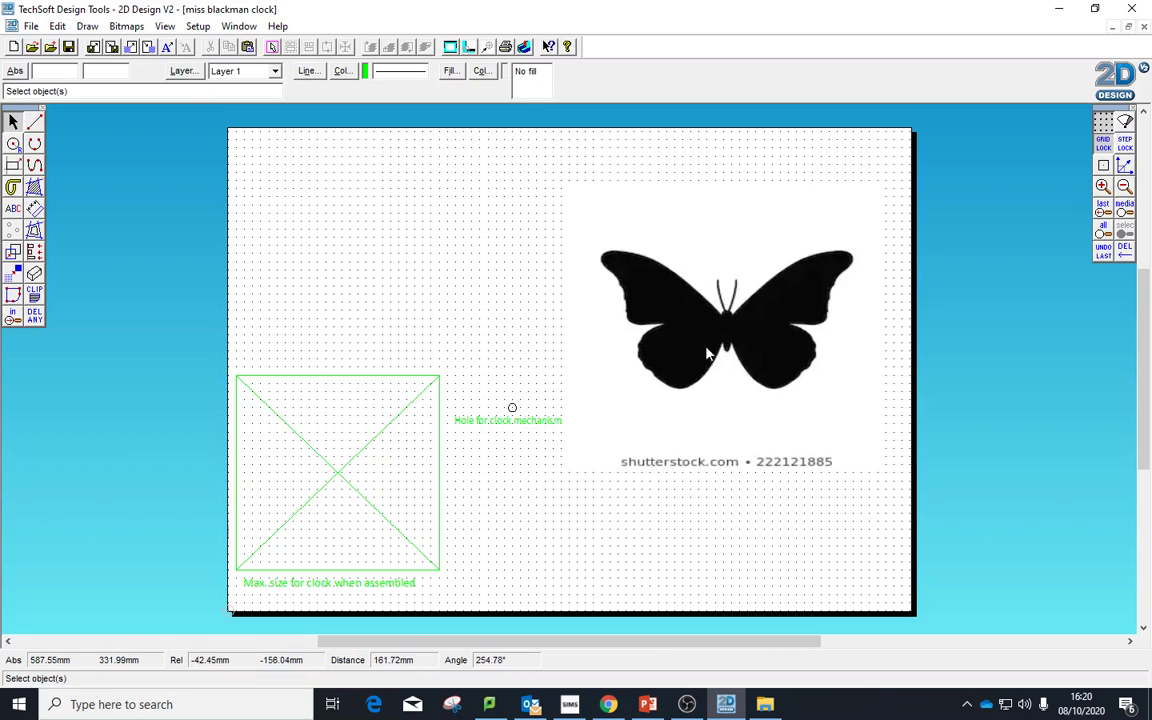
Step: Vectorise the butterfly bitmap as monochrome with higher luminance and a red foreground colour
click(800, 363)
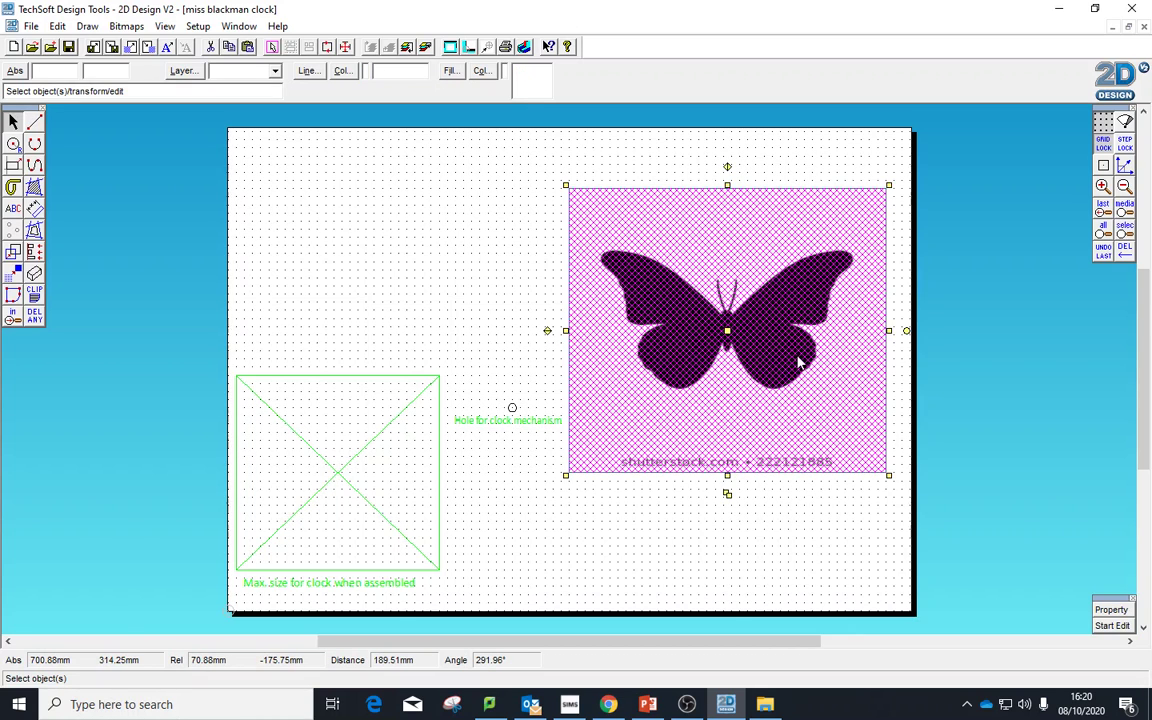
click(126, 26)
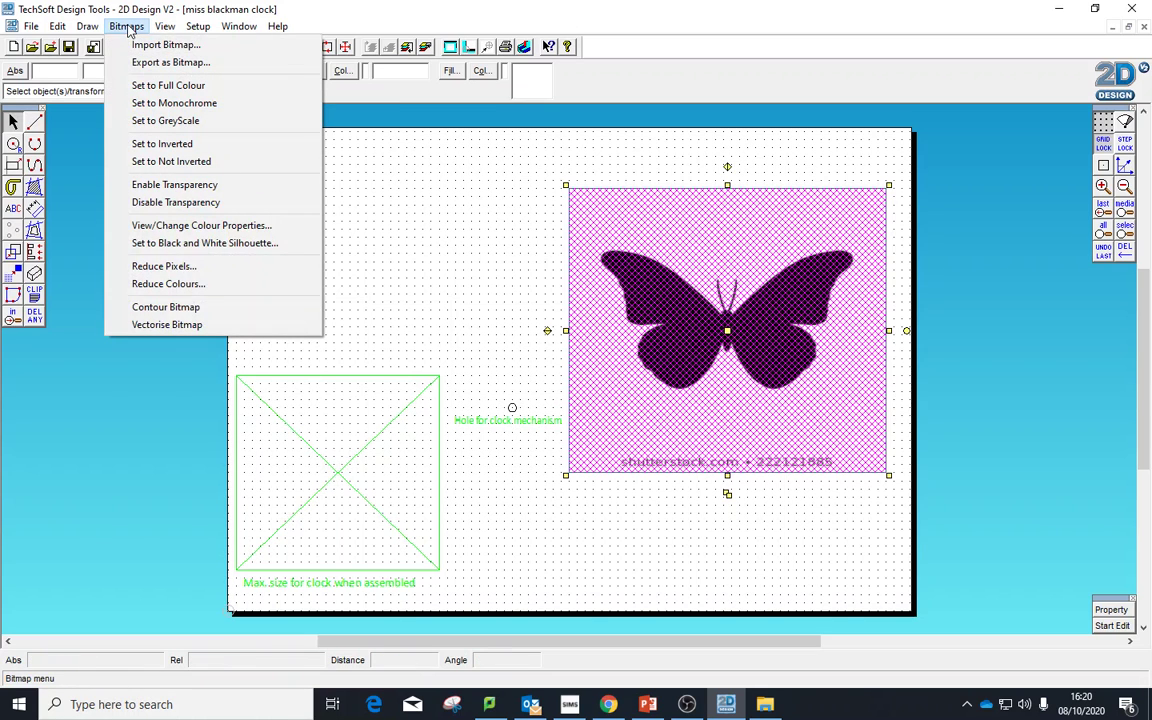
click(166, 324)
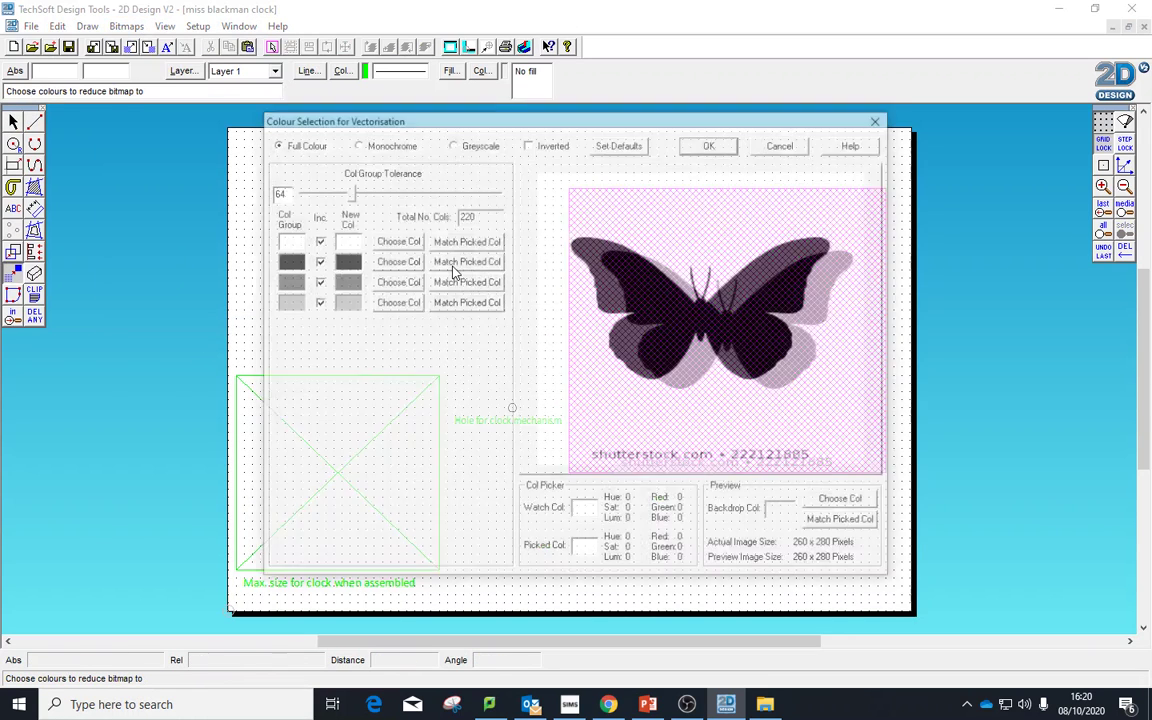
click(357, 143)
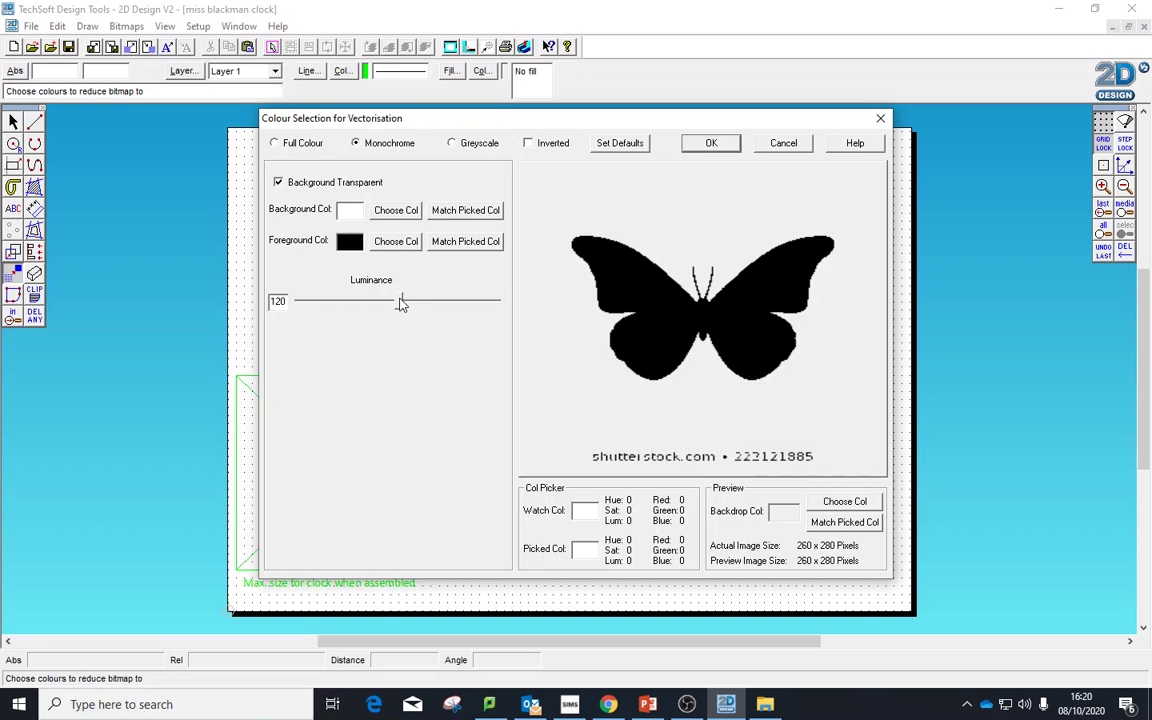
drag(400, 303, 477, 309)
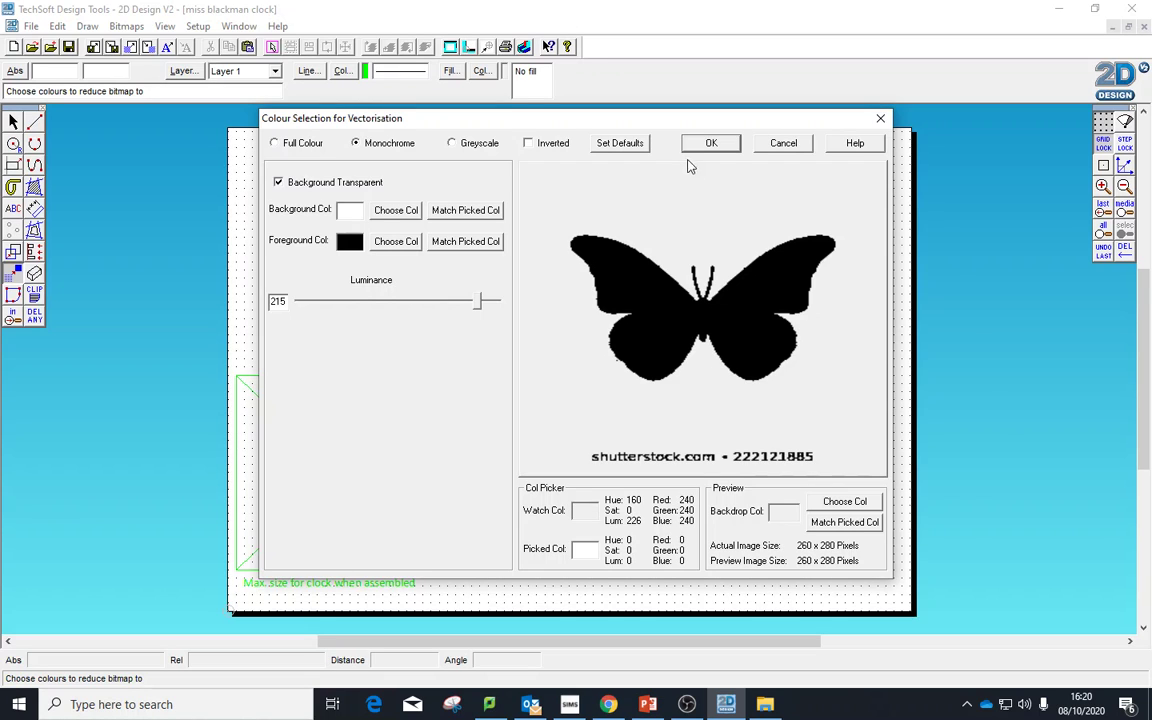
click(377, 246)
click(522, 394)
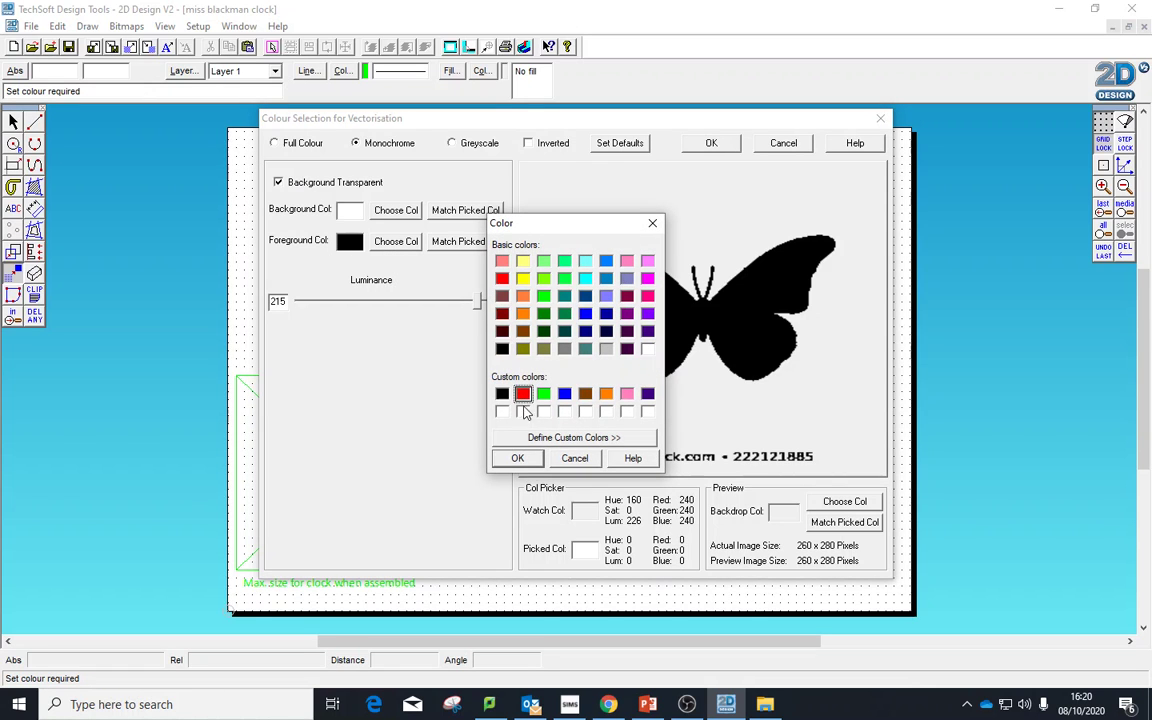
click(515, 458)
click(711, 143)
click(488, 503)
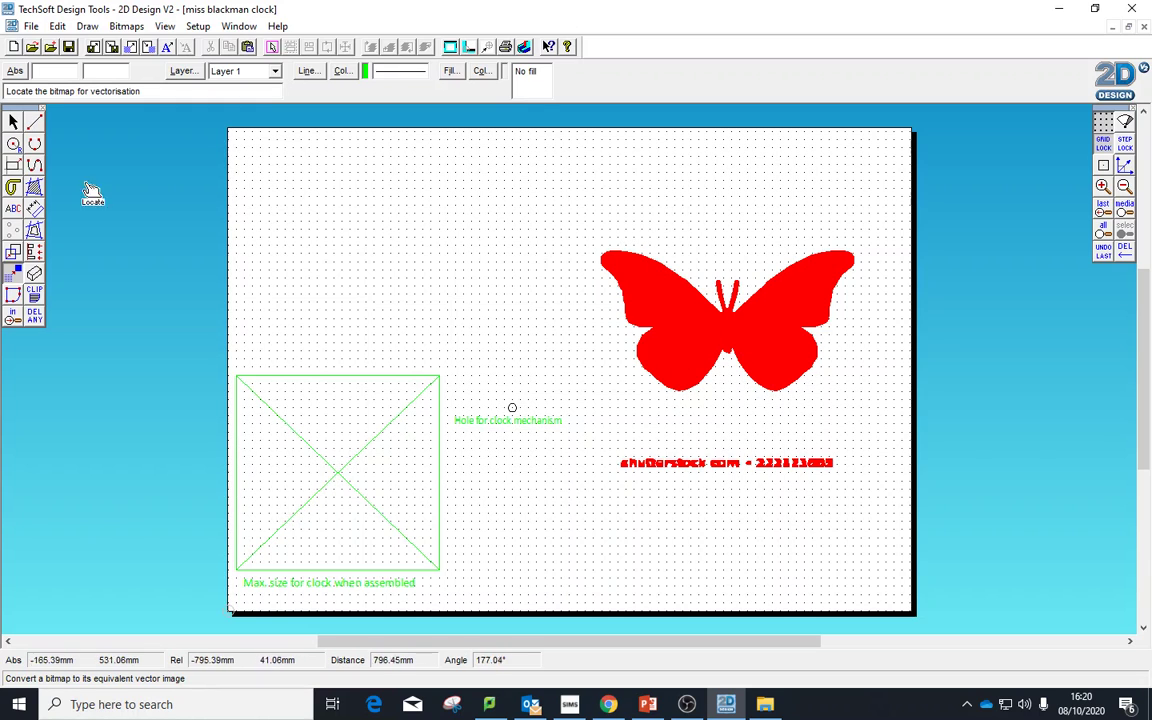
Step: Set the red butterfly and watermark text to No Fill, leaving only red outlines
click(13, 121)
click(689, 368)
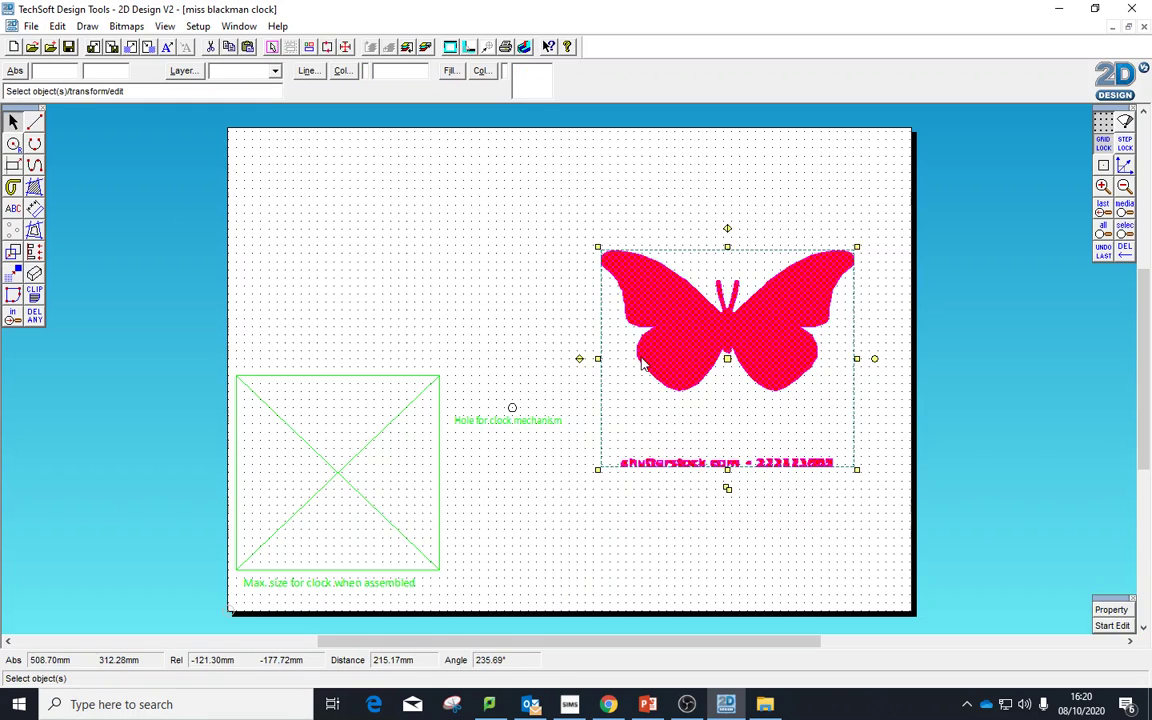
click(450, 71)
click(271, 146)
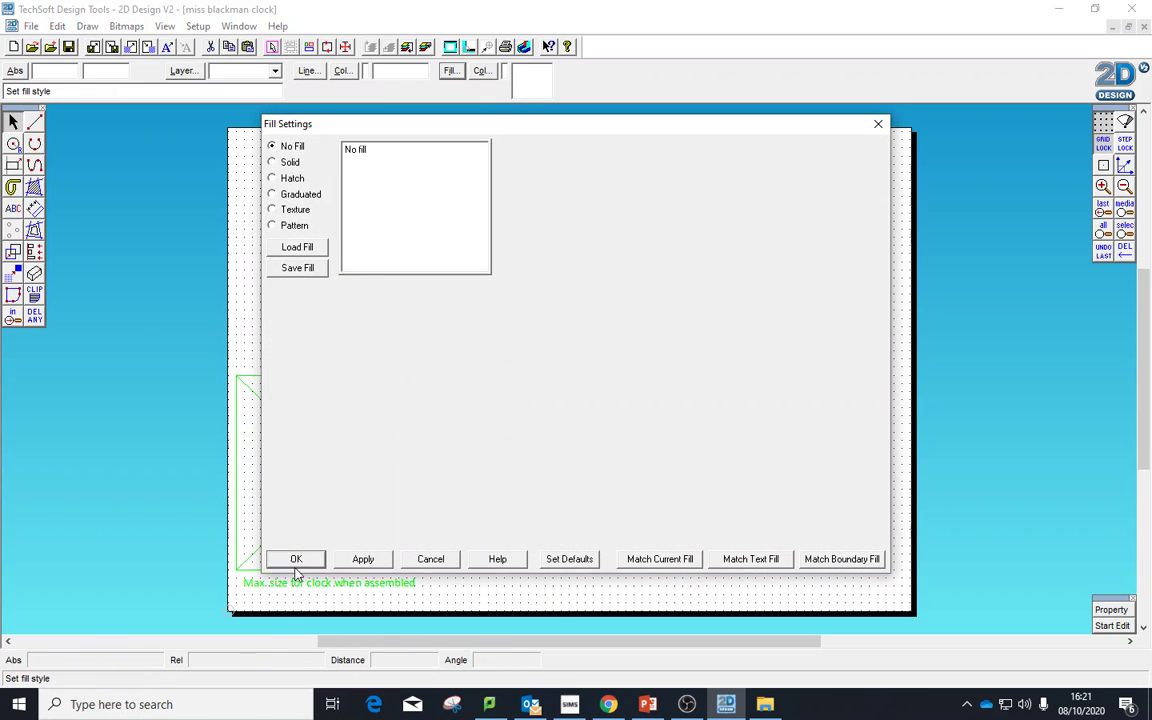
click(296, 559)
click(700, 530)
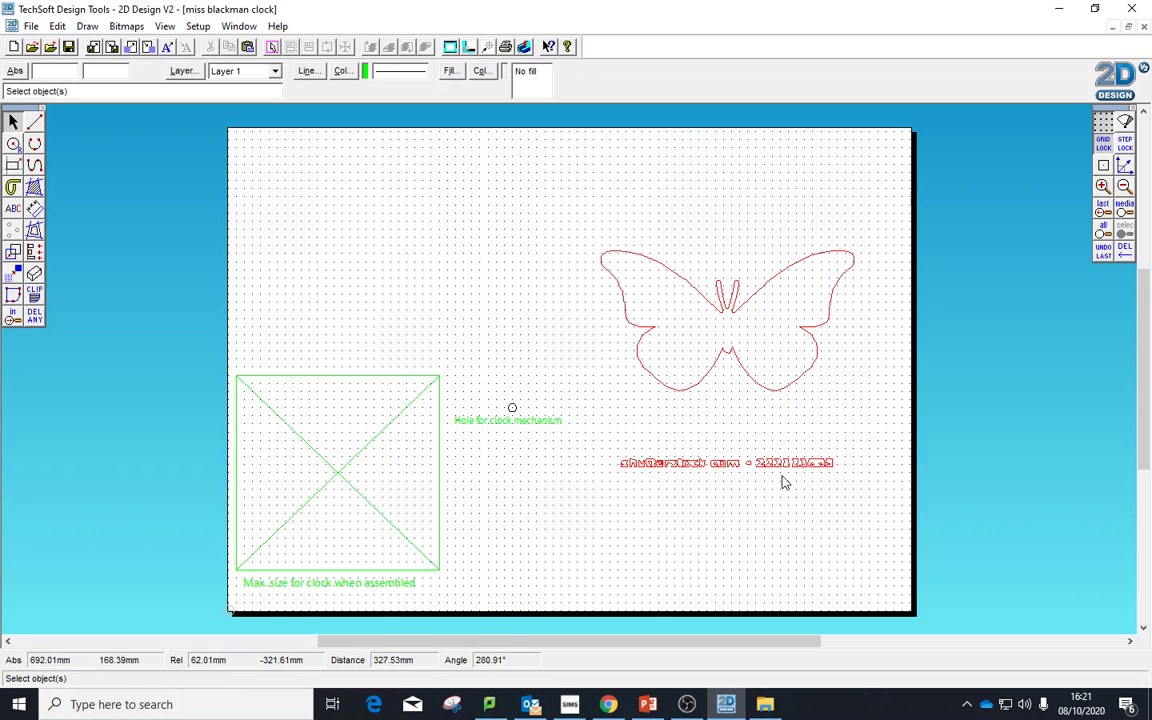
Step: Delete two pieces of the watermark's first letter with the DEL part tool
click(34, 316)
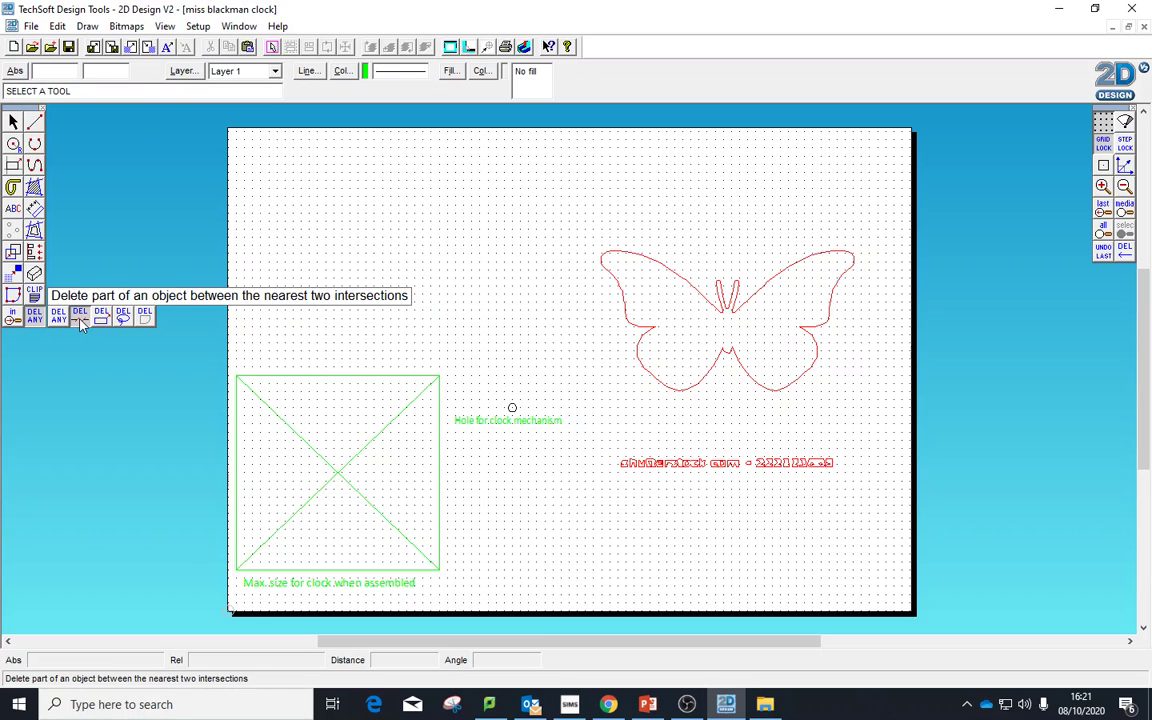
click(80, 319)
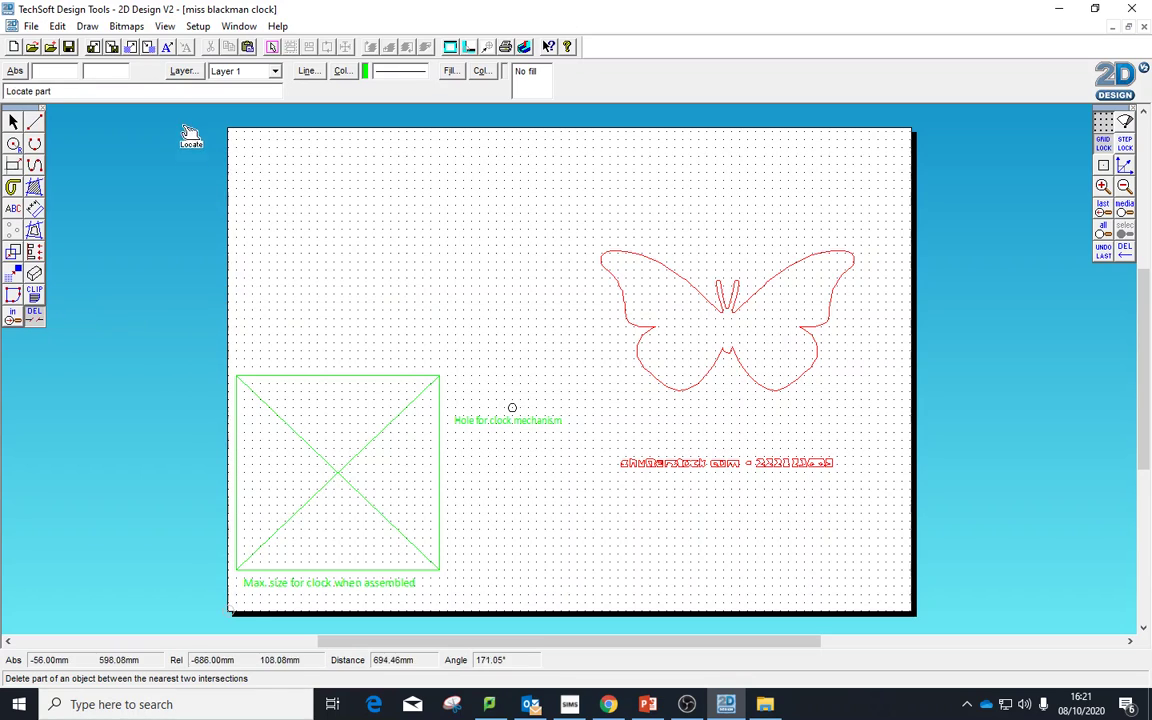
click(637, 472)
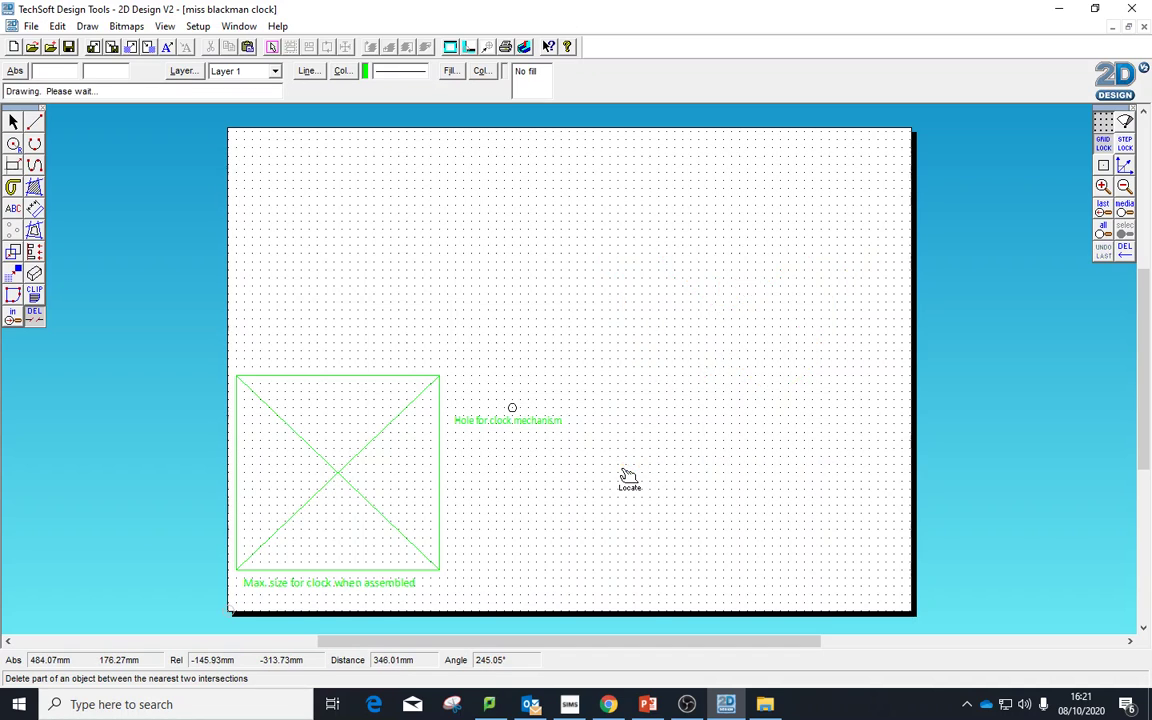
click(629, 467)
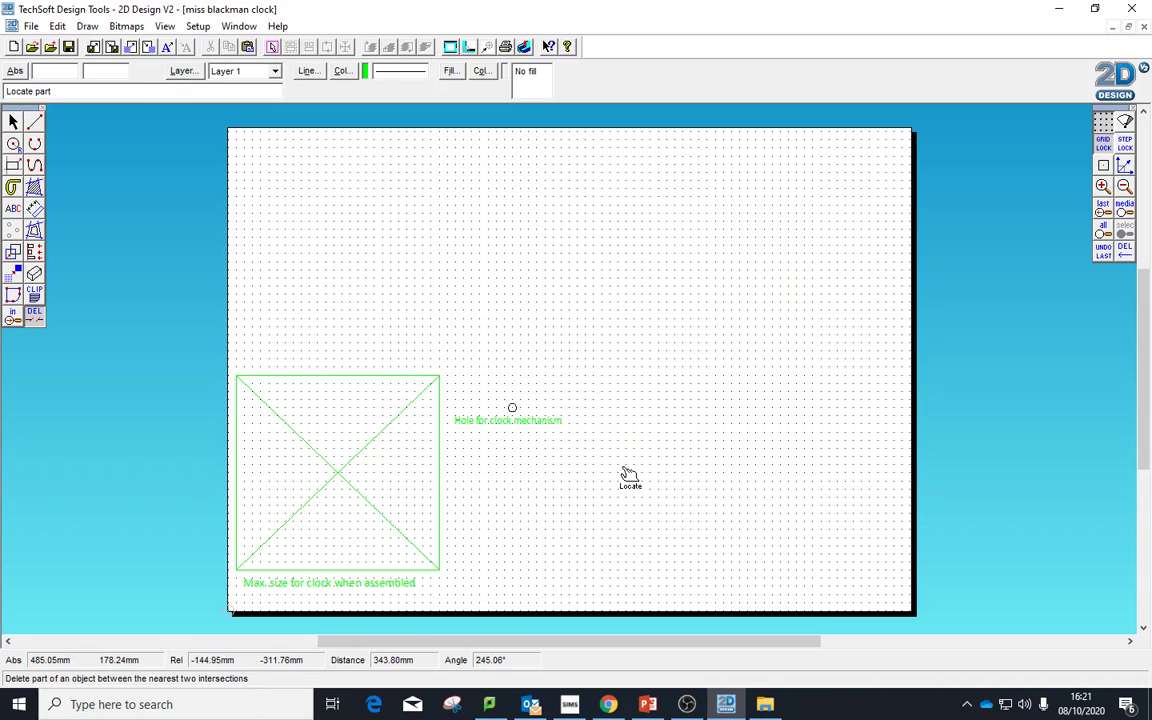
right_click(658, 421)
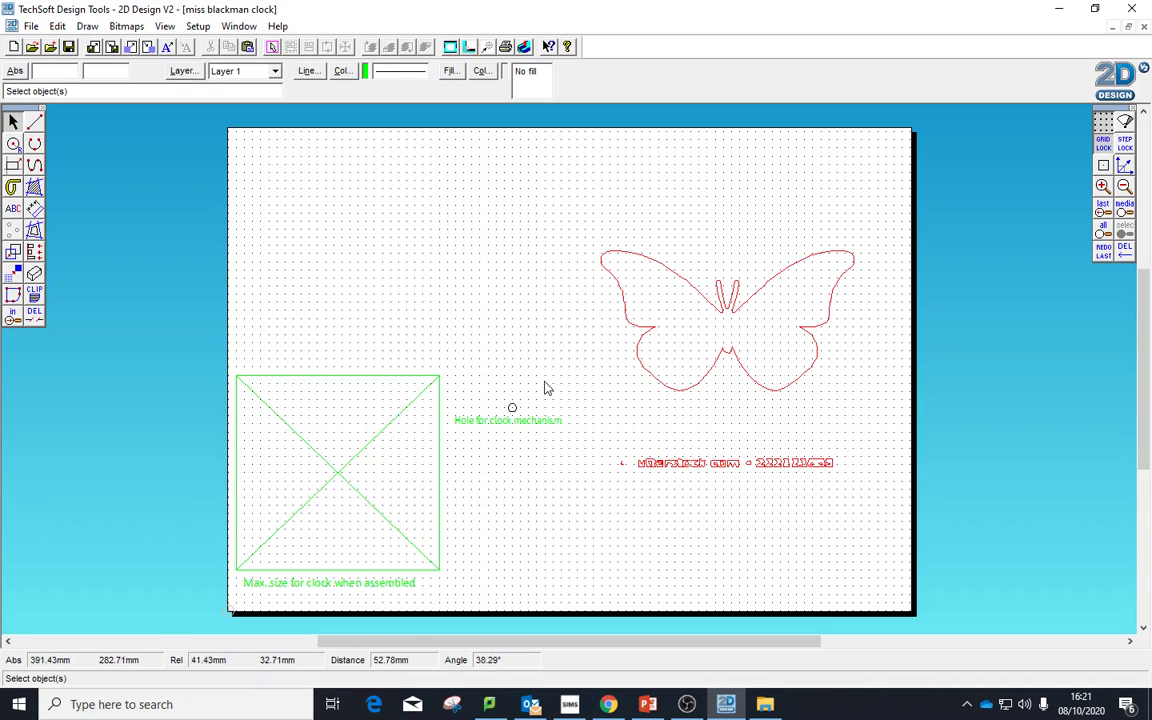
click(35, 296)
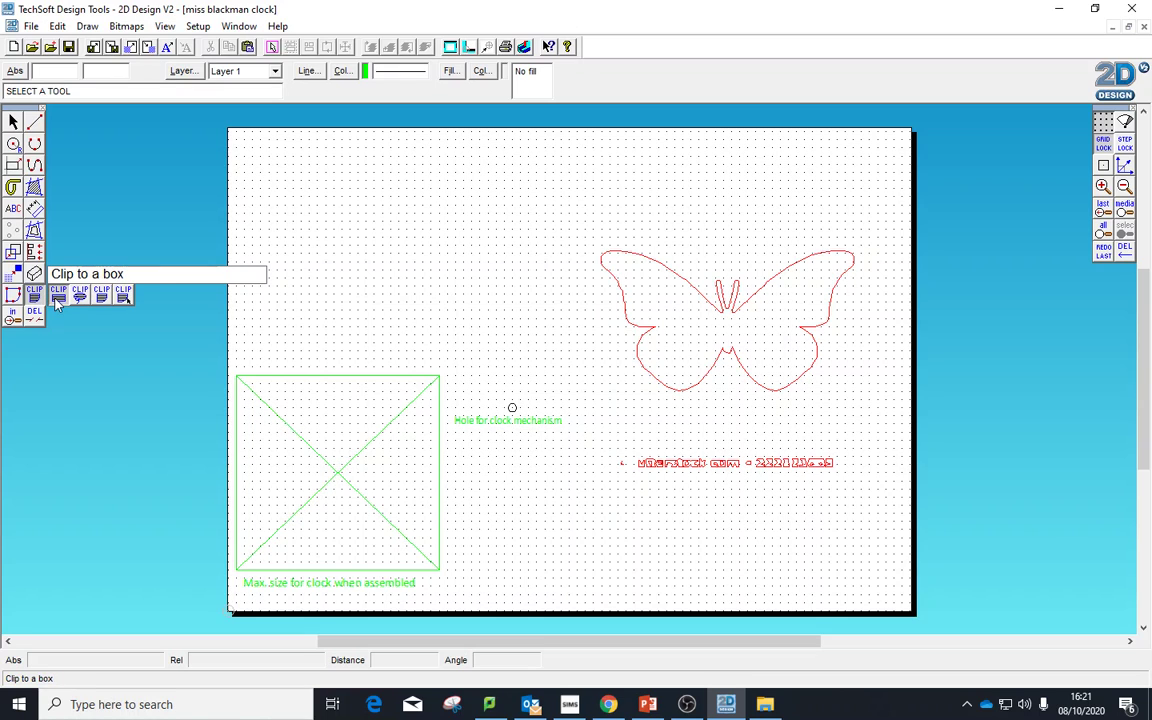
Step: Clip away the red watermark text using a box set to Trim and Clip inside
click(57, 296)
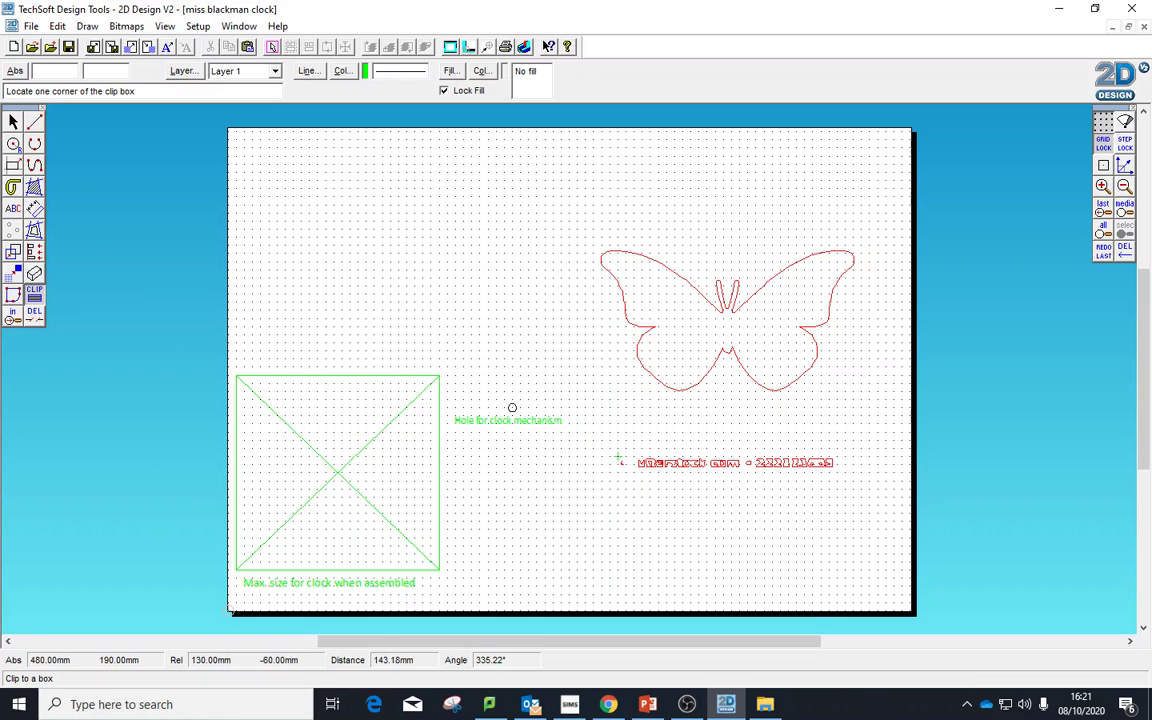
click(610, 440)
click(861, 497)
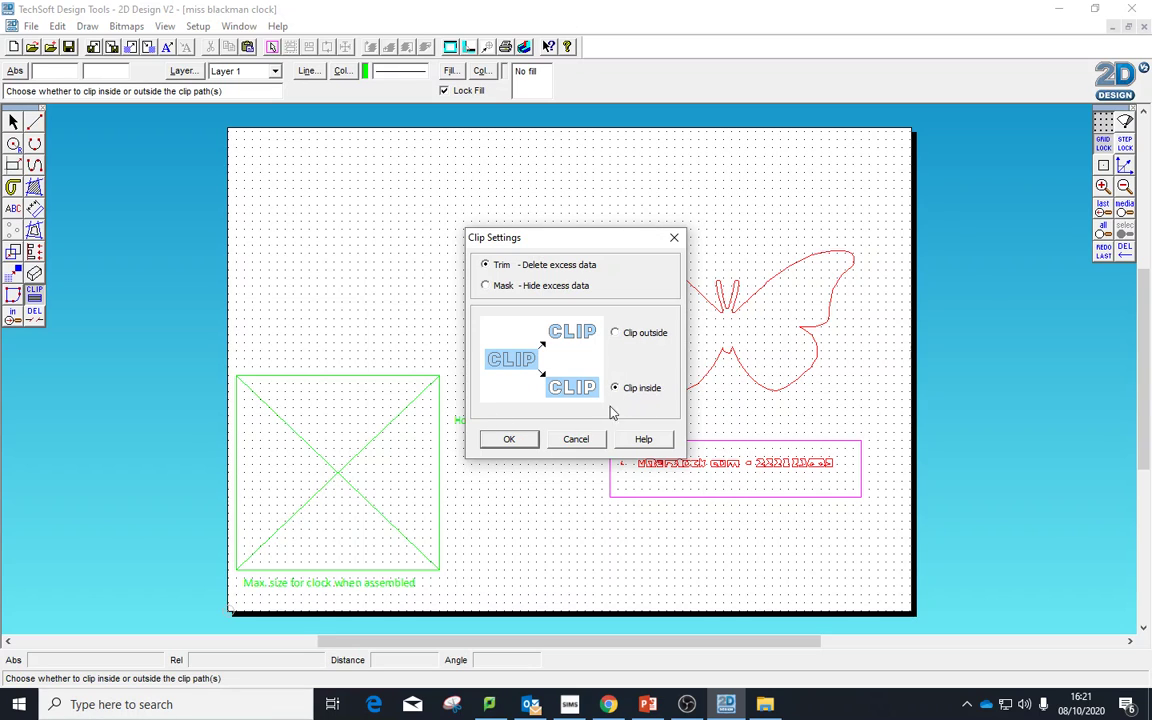
click(509, 439)
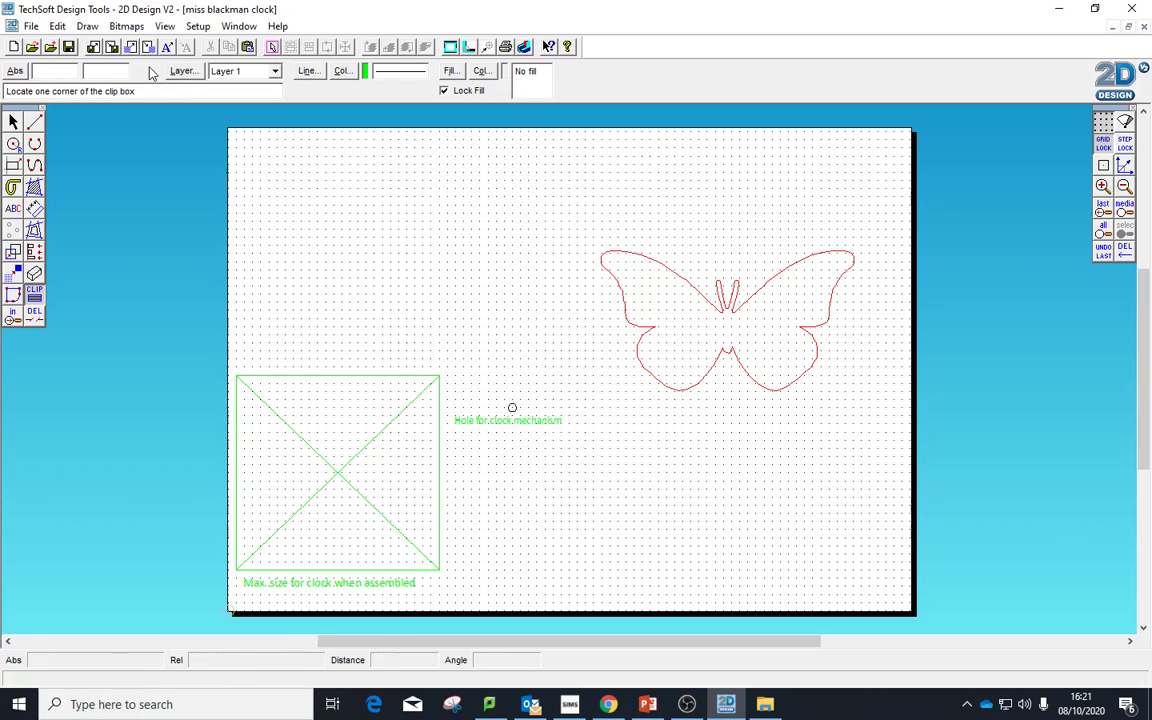
Step: Move the butterfly outline into the green maximum-size square and narrow its width to fit
click(13, 121)
click(812, 365)
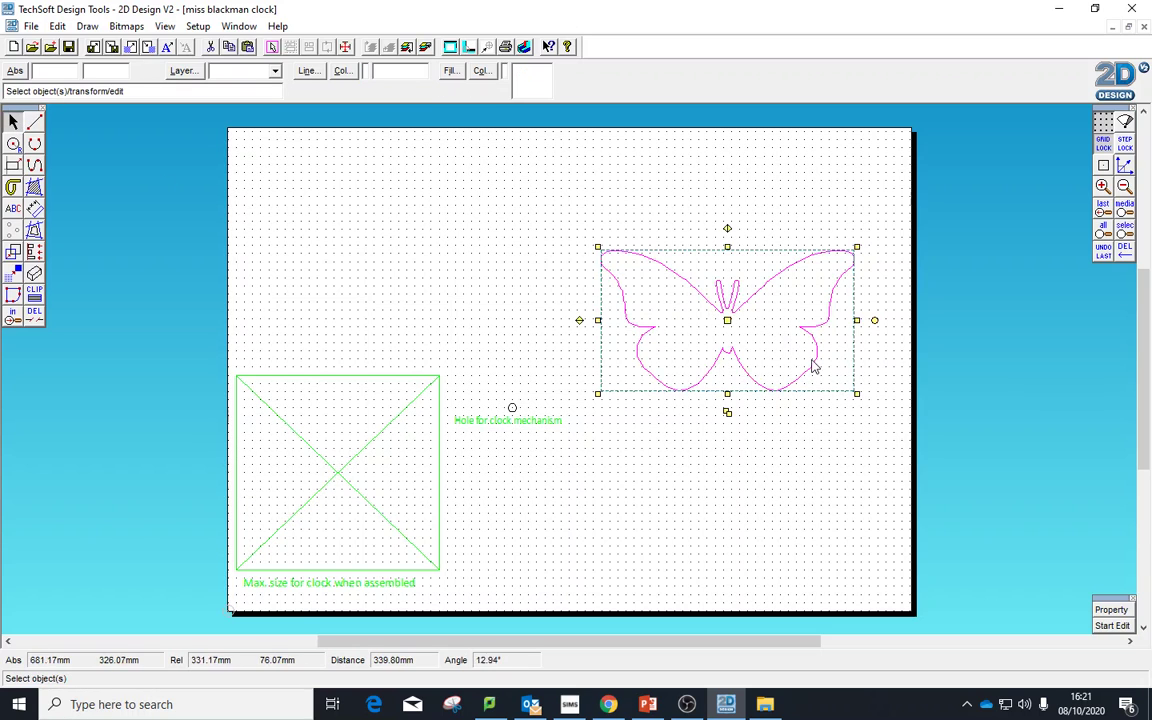
click(725, 322)
click(727, 320)
drag(727, 320, 366, 470)
drag(485, 466, 492, 466)
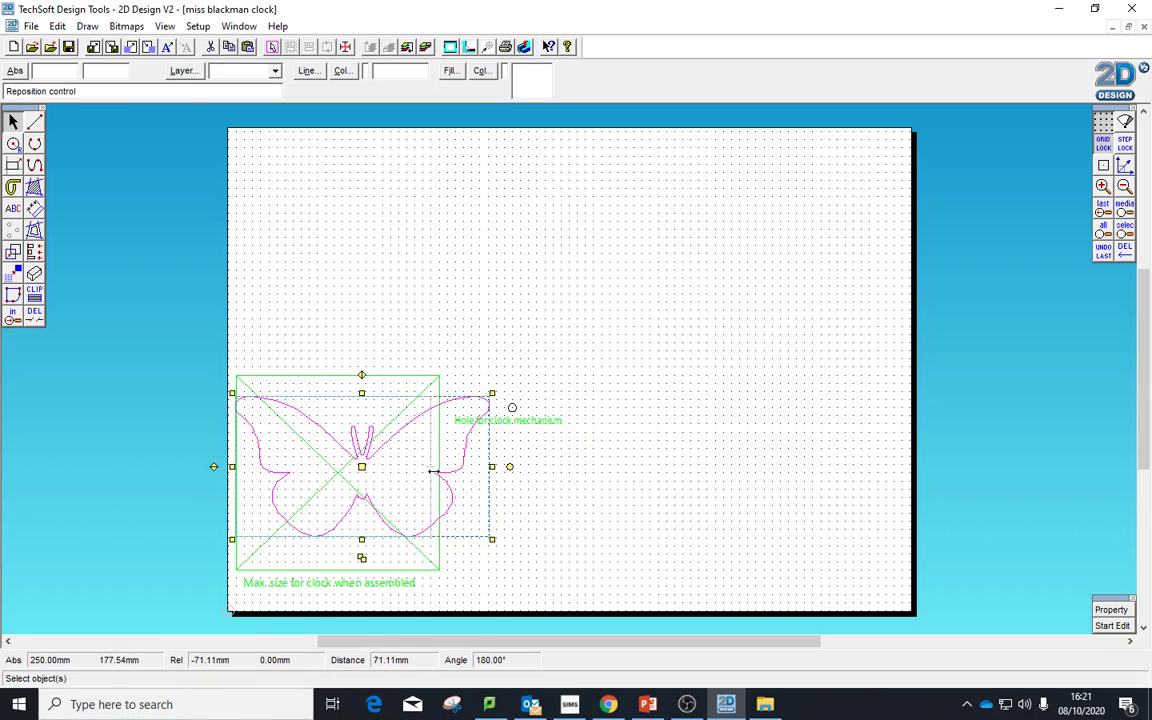
drag(438, 467, 441, 467)
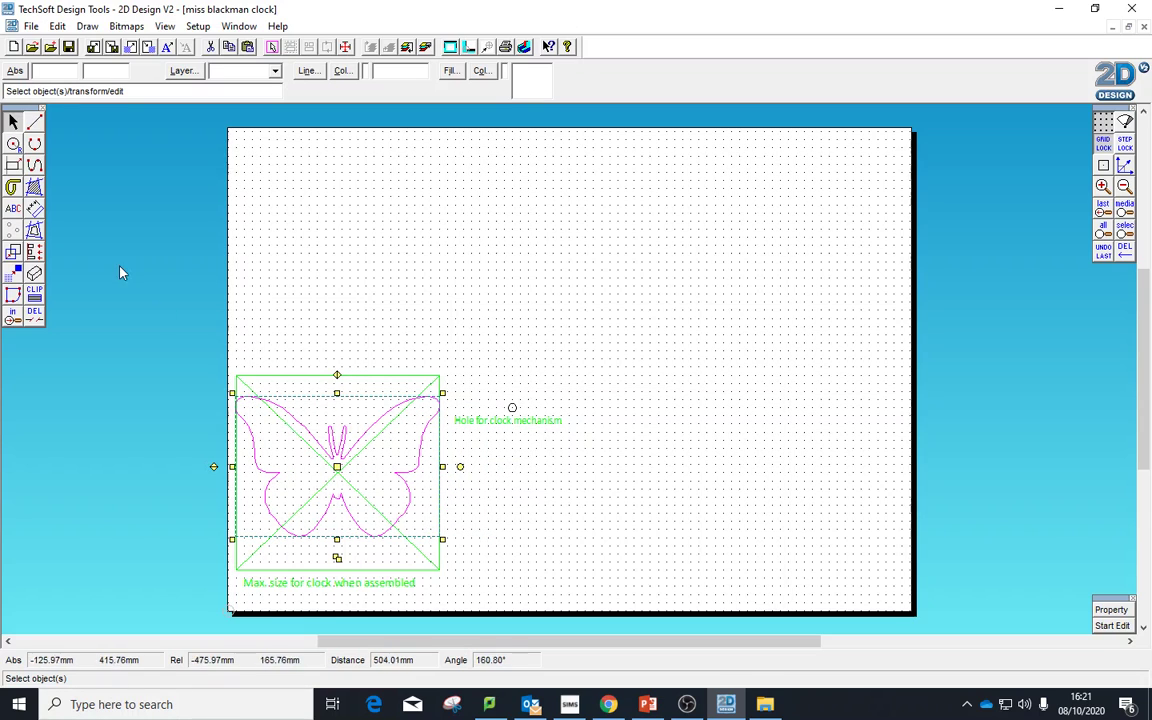
Step: Add a test dimension across the butterfly, then delete it
click(32, 209)
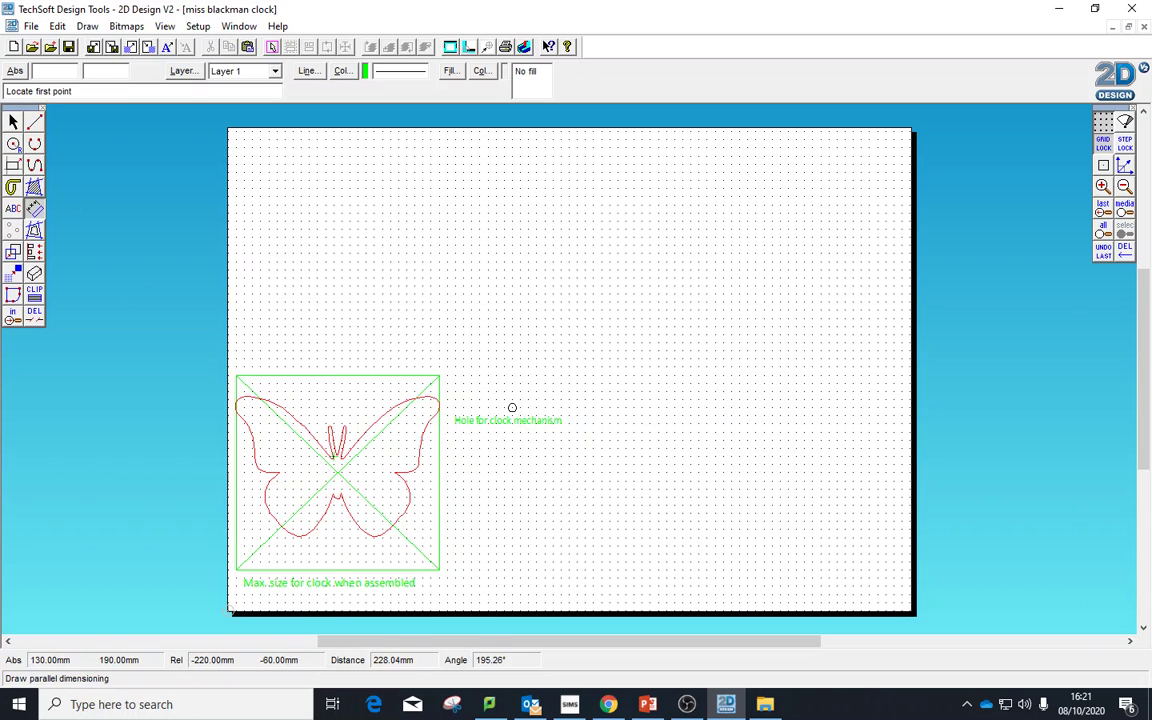
click(440, 300)
click(338, 497)
click(577, 497)
click(13, 121)
click(508, 505)
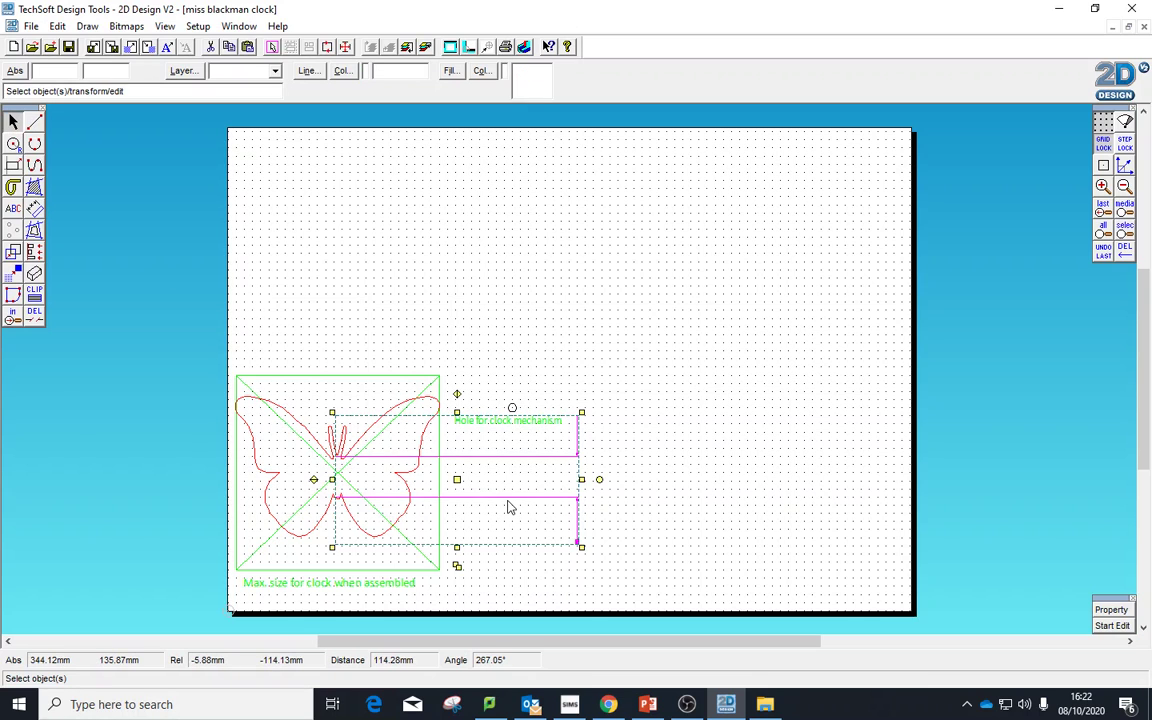
key(Delete)
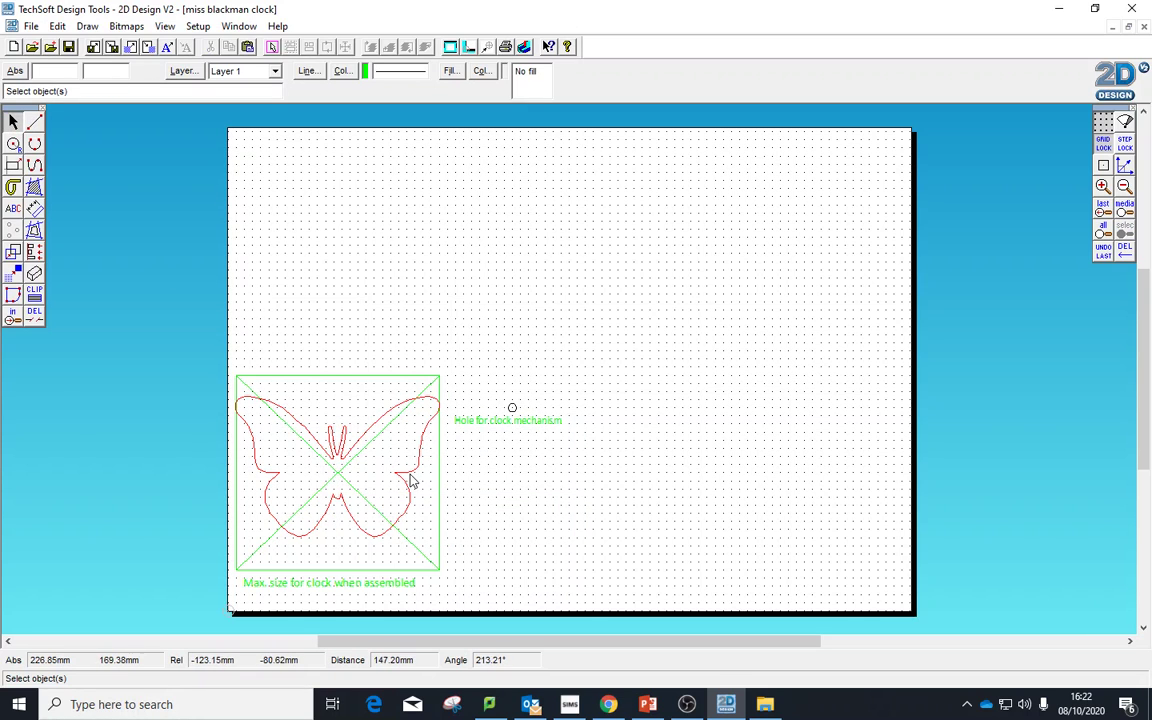
Step: Move the butterfly outline beside the clock square and zoom in on it
click(337, 482)
drag(337, 482, 556, 515)
click(1103, 186)
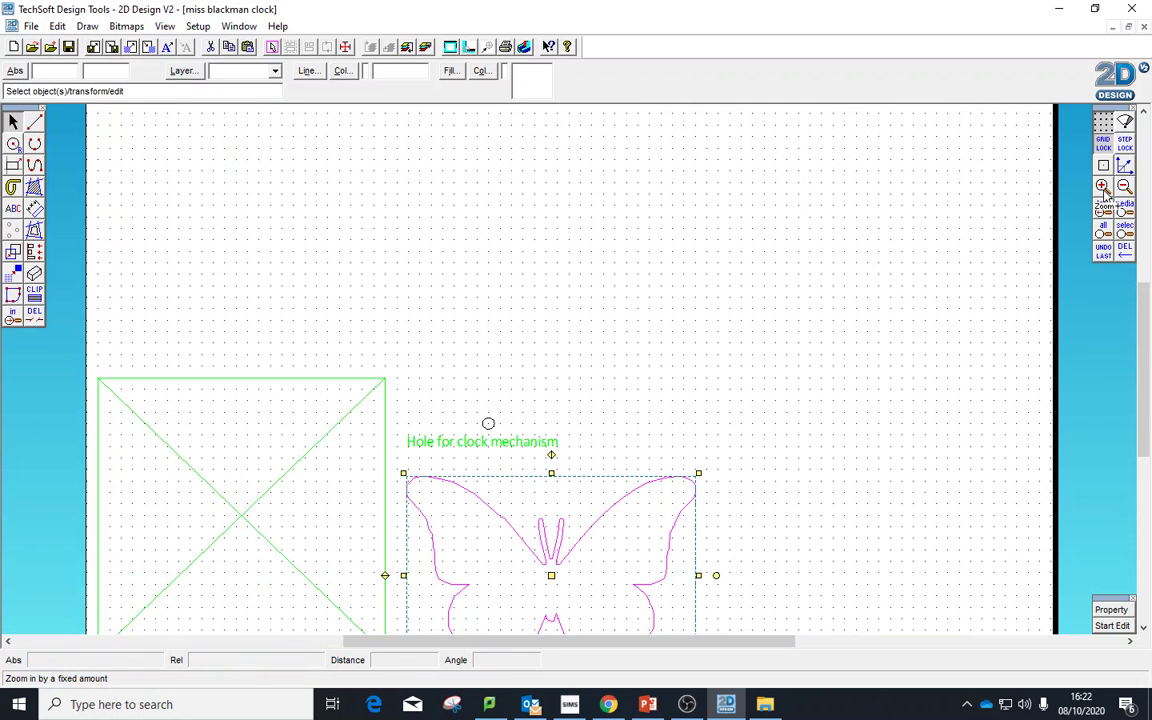
click(1103, 186)
scroll(1008, 251, down, 5)
Step: Centre the mechanism hole circle on the butterfly's body
click(455, 114)
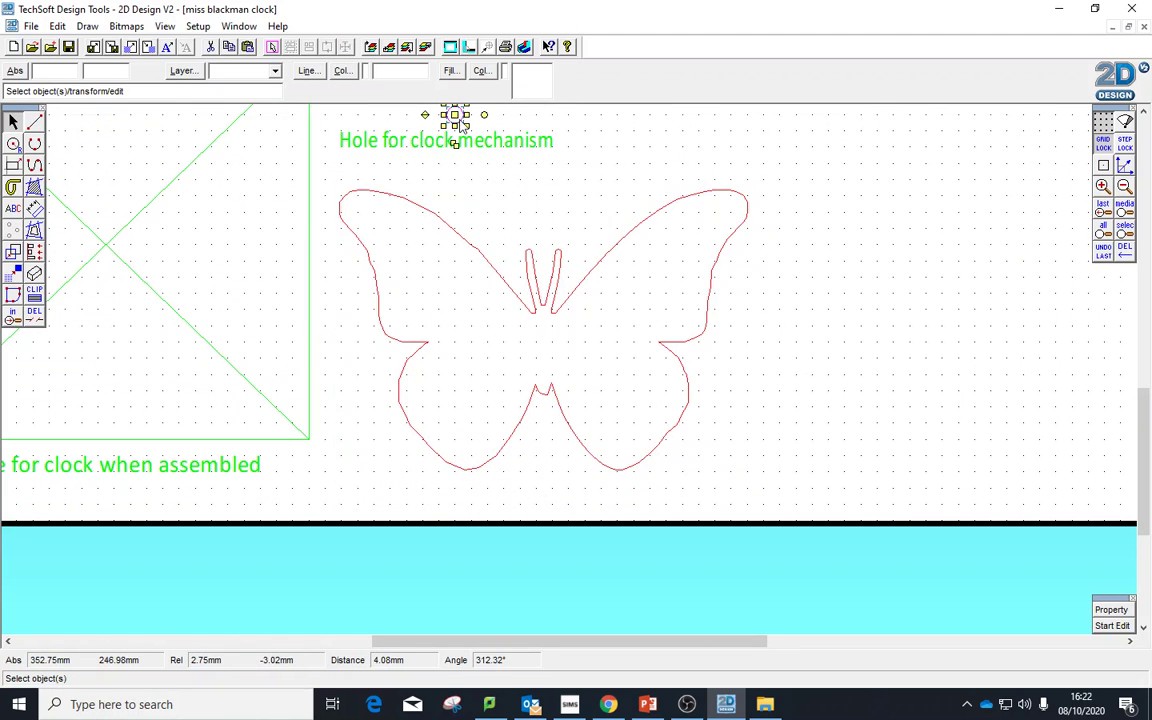
drag(455, 114, 551, 342)
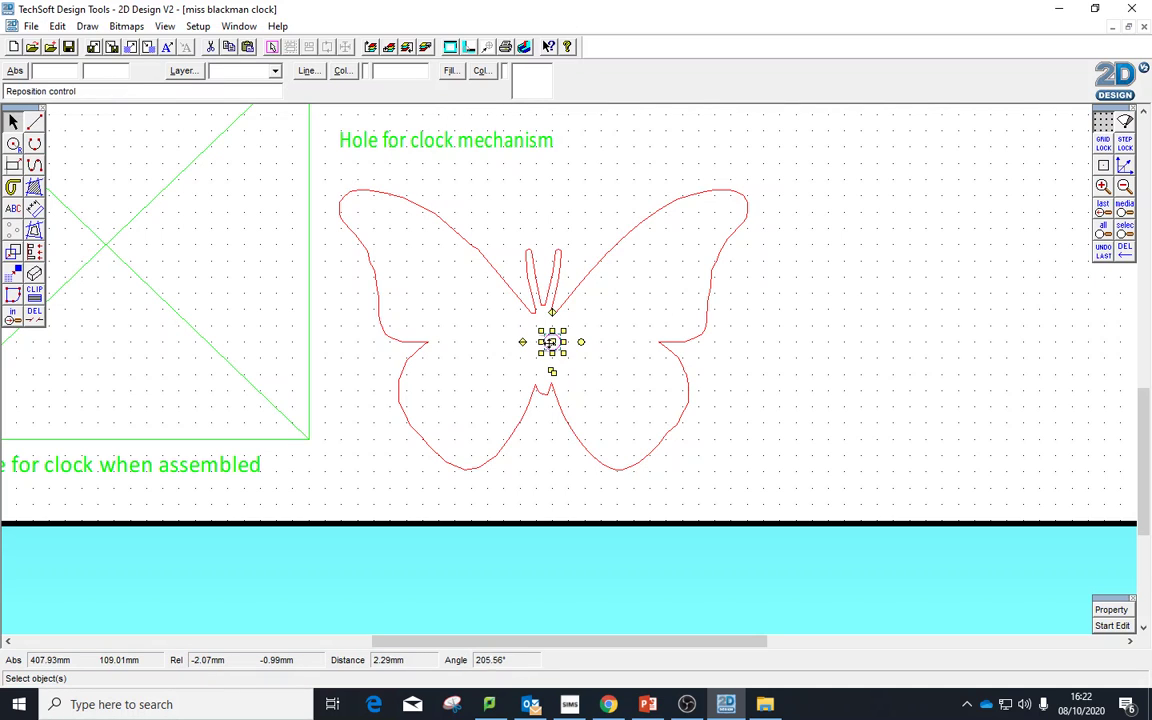
click(967, 445)
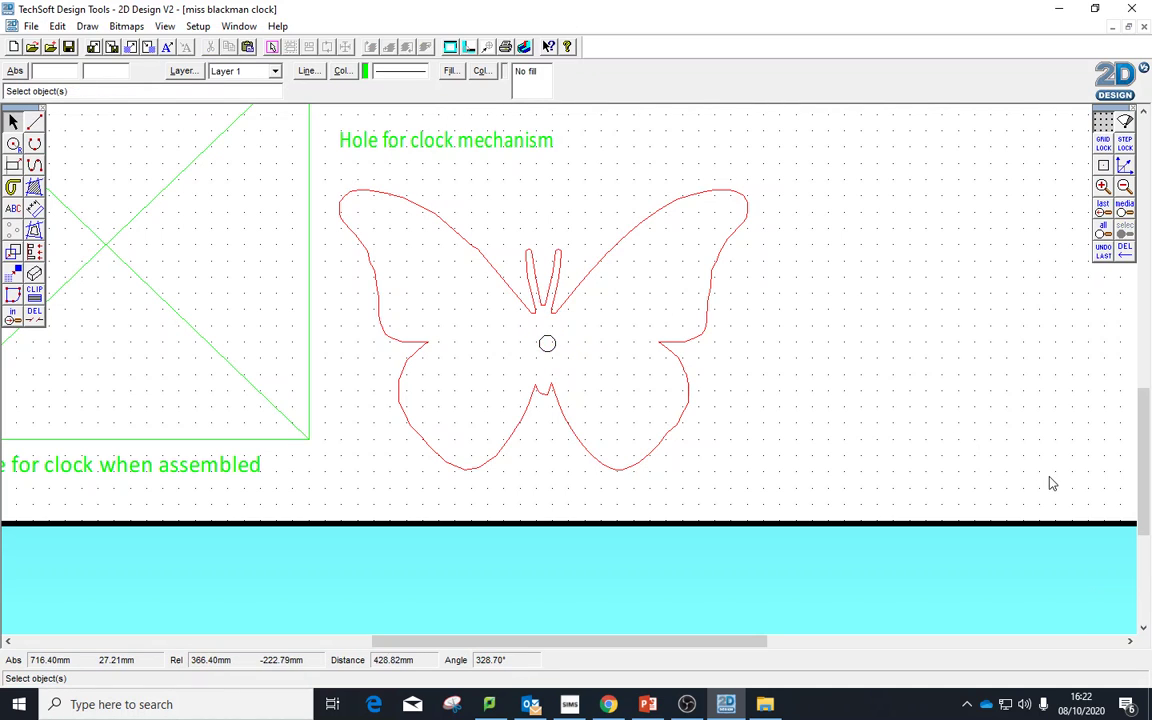
Step: Give the hole circle a red outline
click(548, 343)
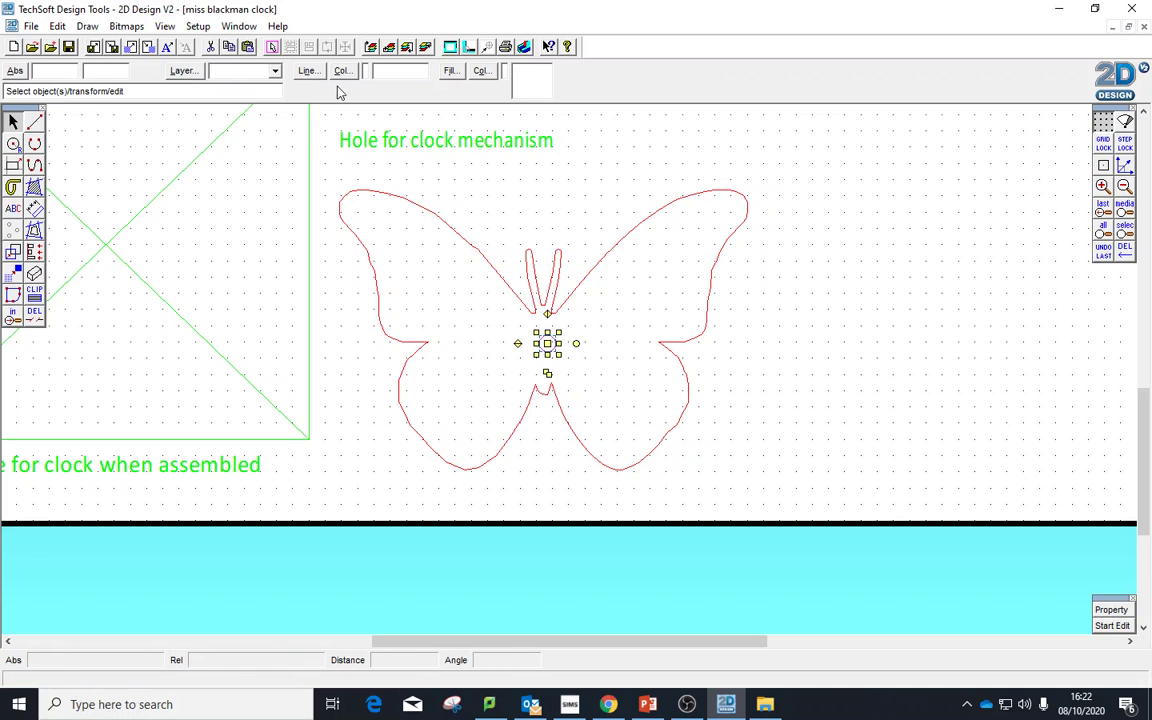
click(543, 392)
click(517, 457)
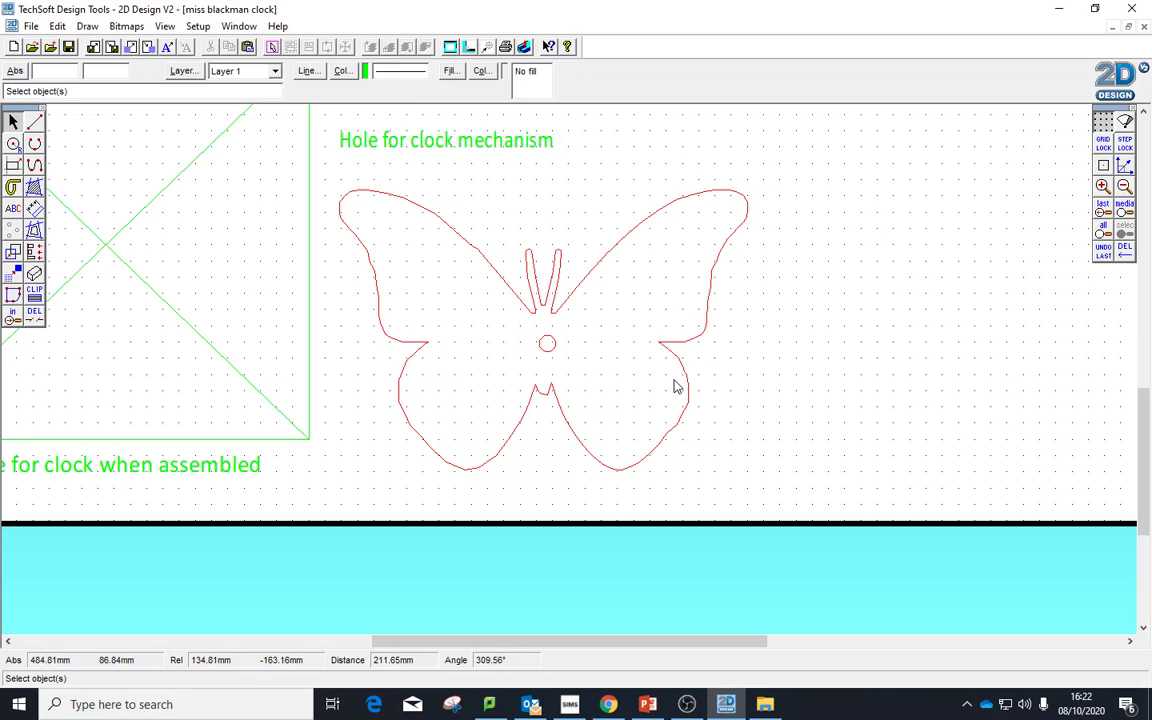
Step: Duplicate the butterfly and place the full-size copy to the right, overlapping the original's wingtip
click(553, 395)
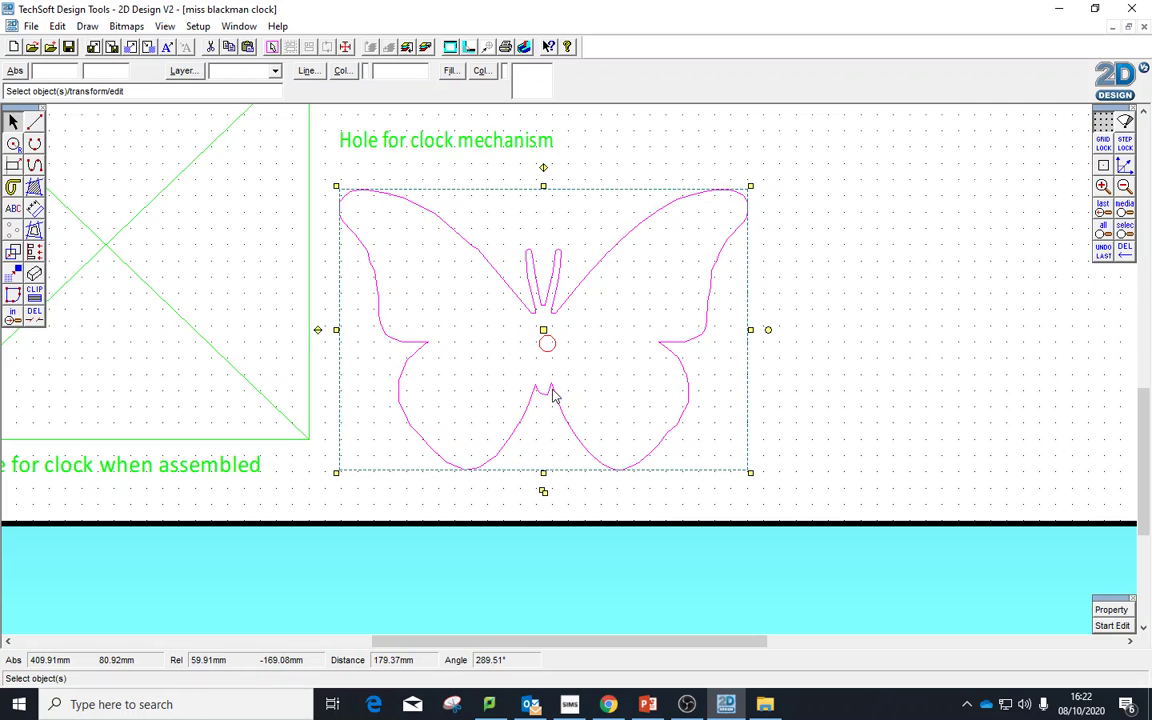
click(543, 493)
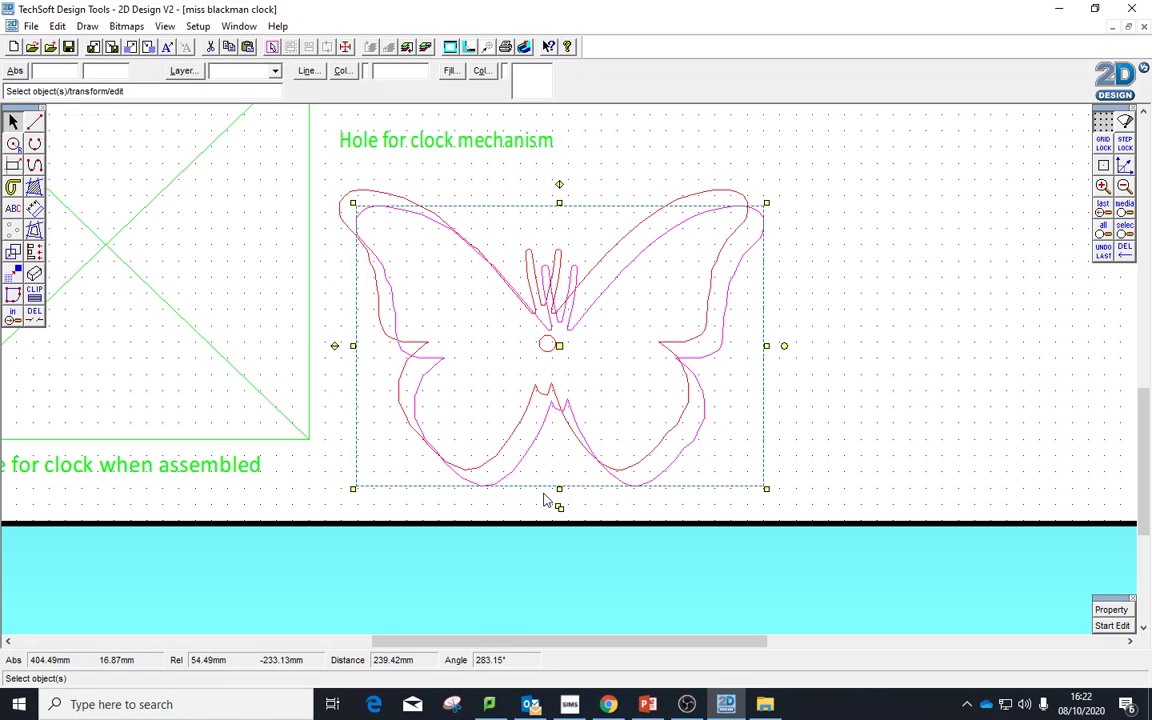
click(559, 345)
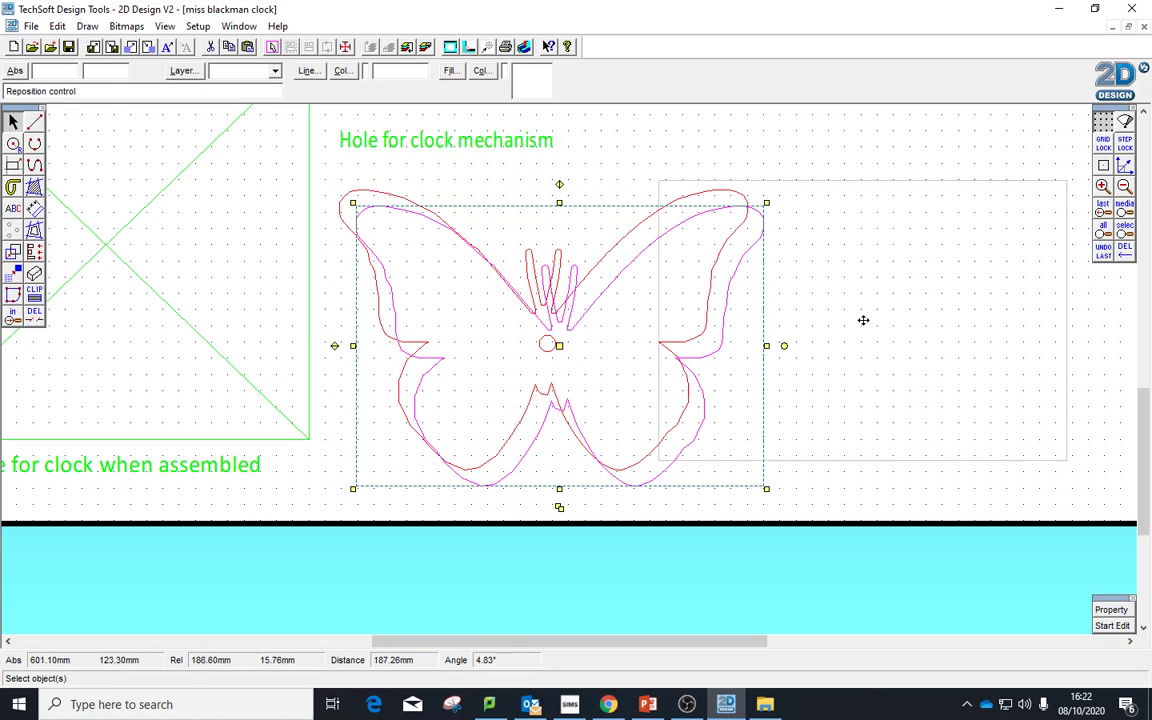
click(885, 337)
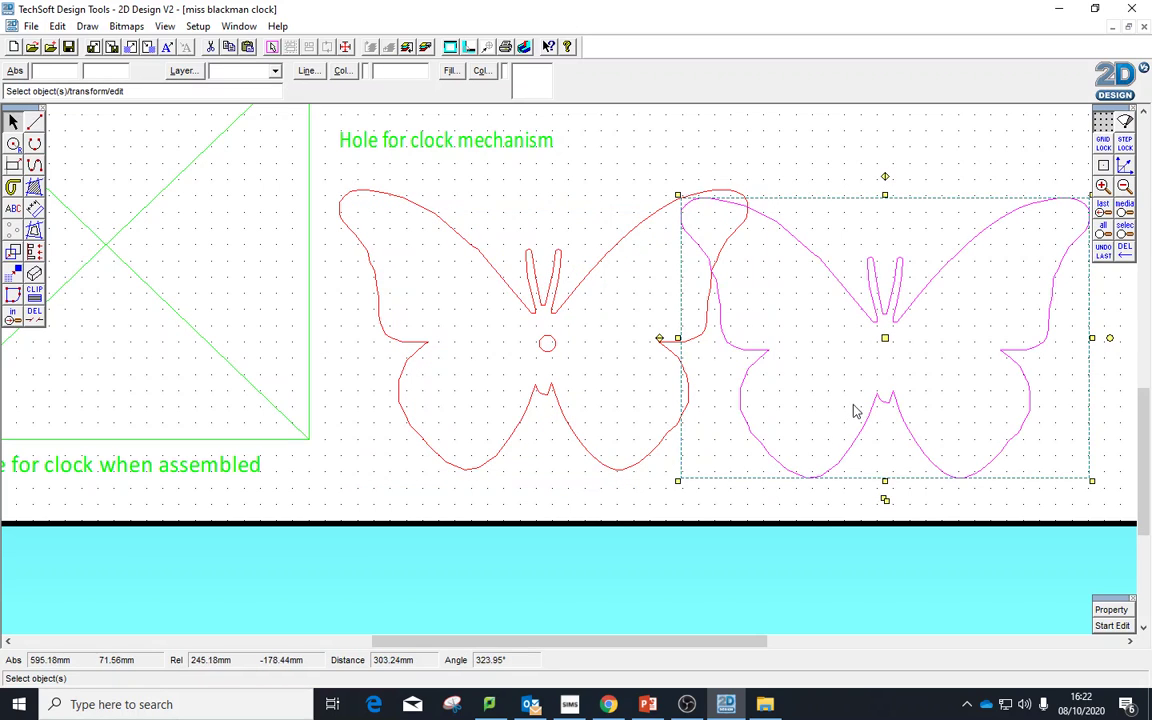
click(549, 351)
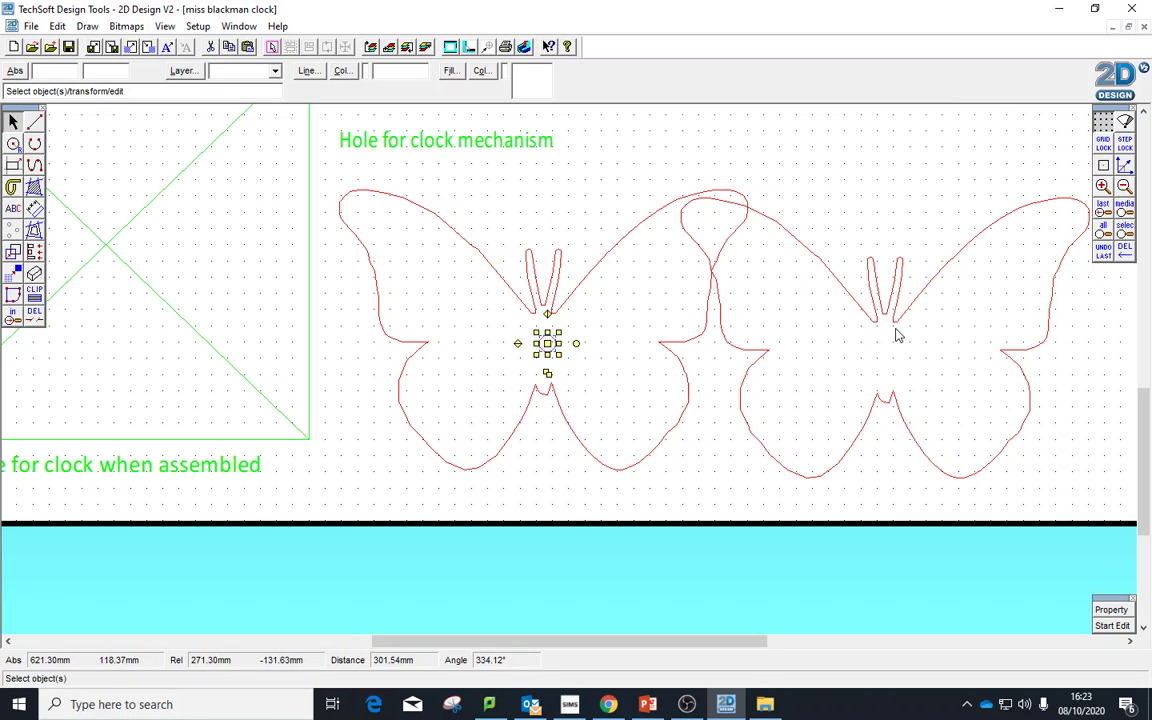
Step: Shrink and tilt the duplicate butterfly, then copy it lower onto the original's right wing
click(807, 297)
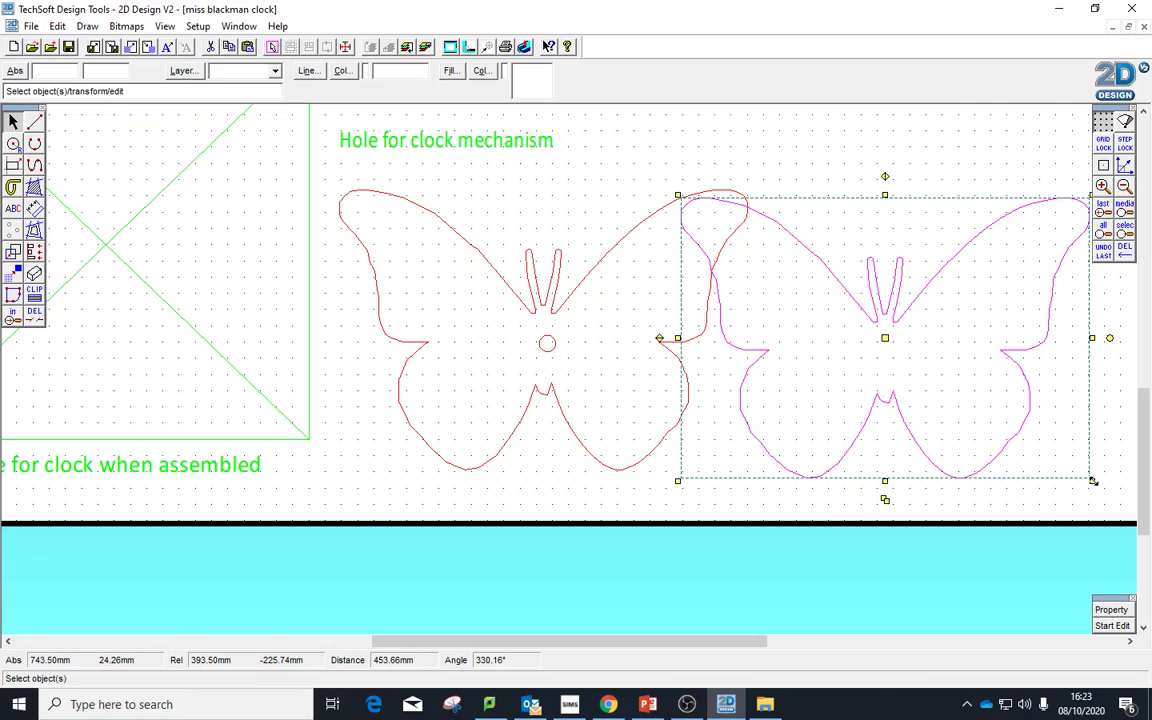
drag(1093, 481, 811, 291)
drag(829, 241, 806, 270)
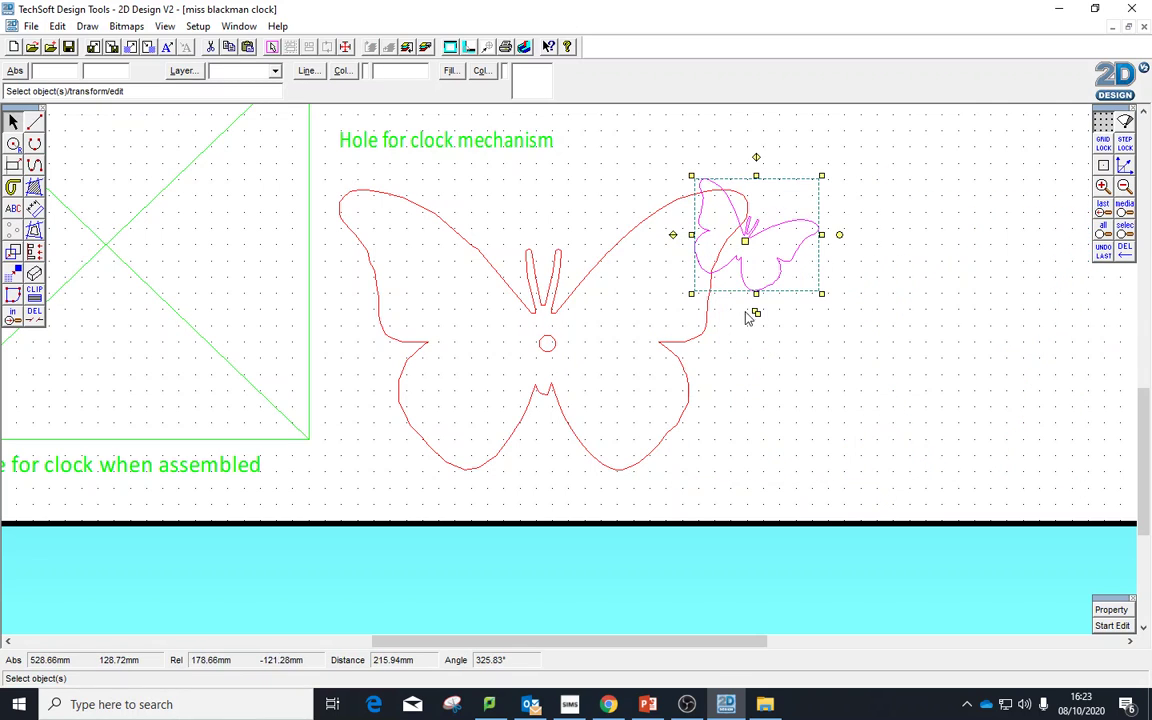
drag(751, 314, 704, 331)
click(1026, 488)
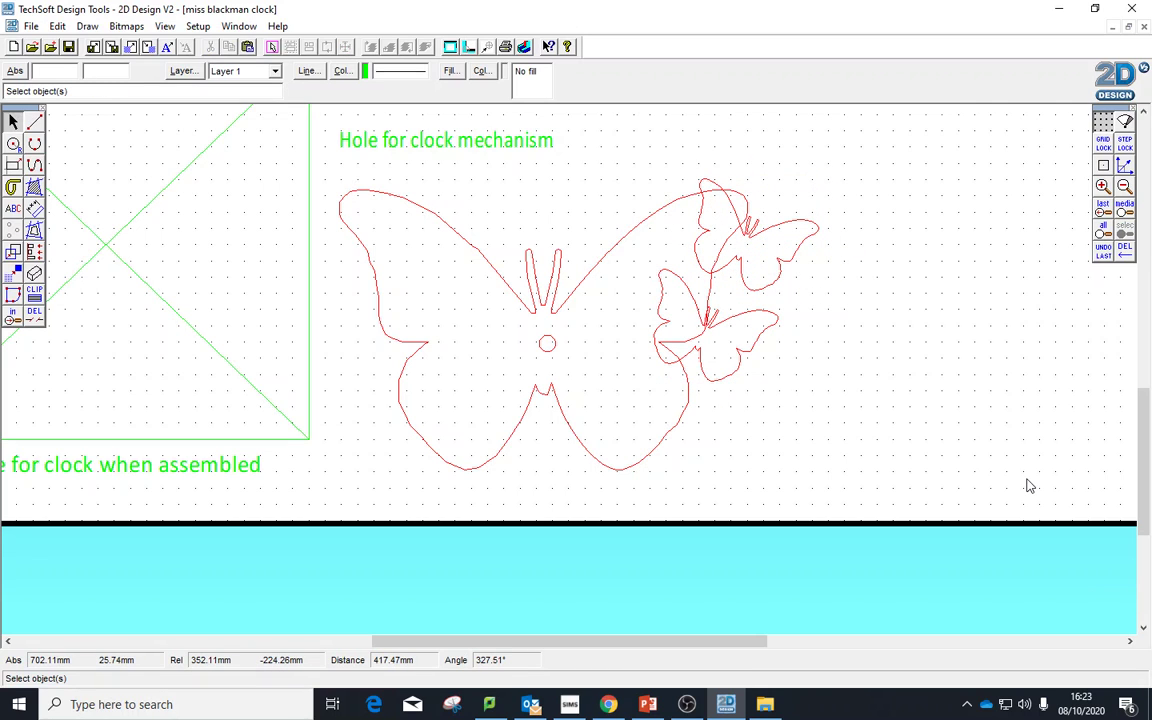